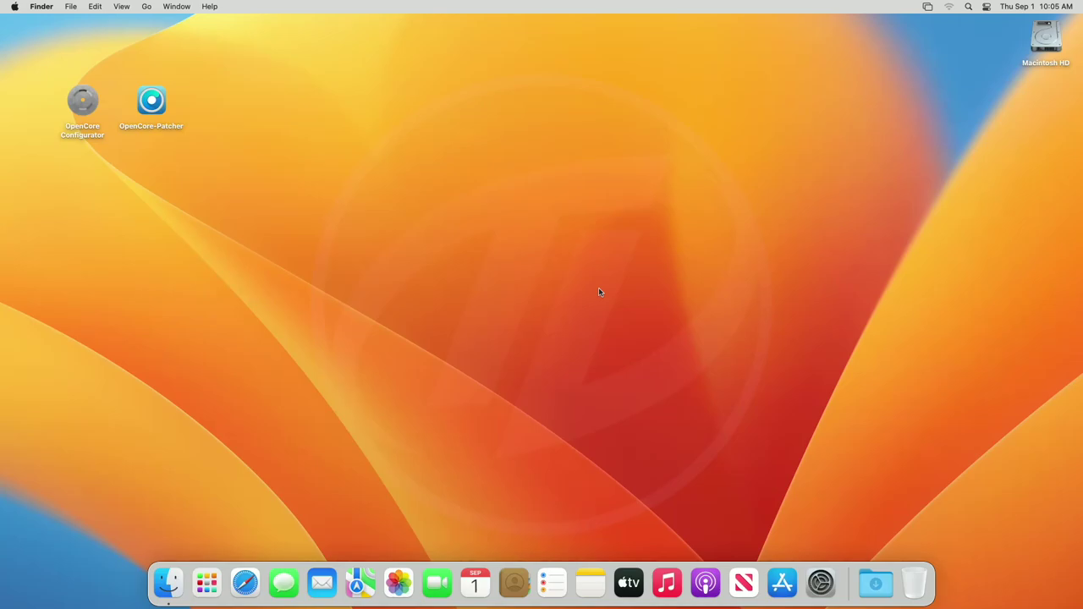
Launch System Settings from the Dock.
{"action": "left_click", "coordinate": [821, 582]}
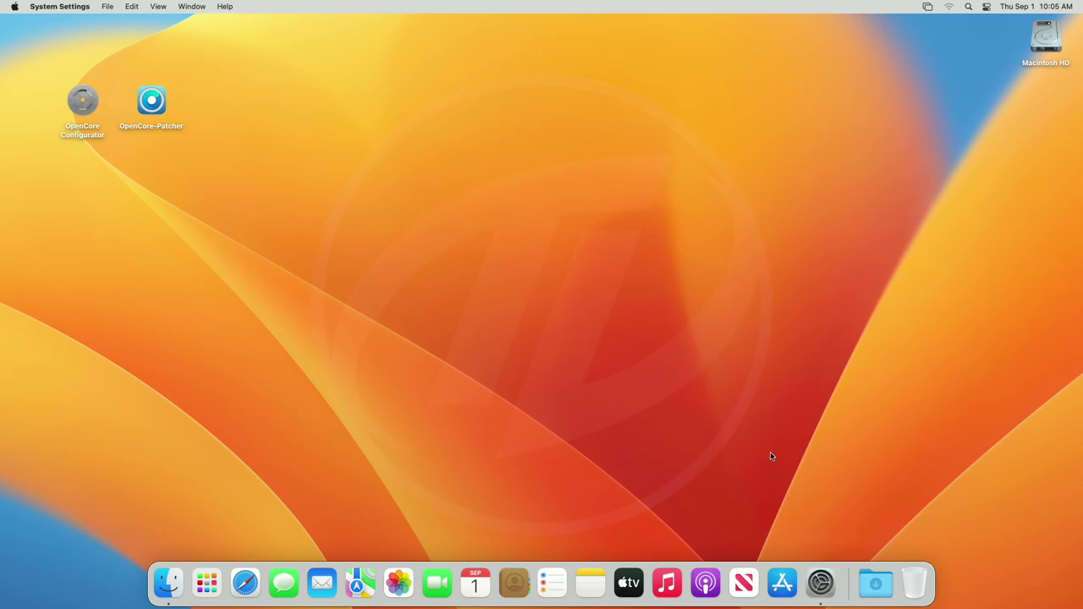
Show General > About, confirming a Mac mini (Late 2014) on macOS Ventura 13.0 Beta.
{"action": "left_click", "coordinate": [427, 328]}
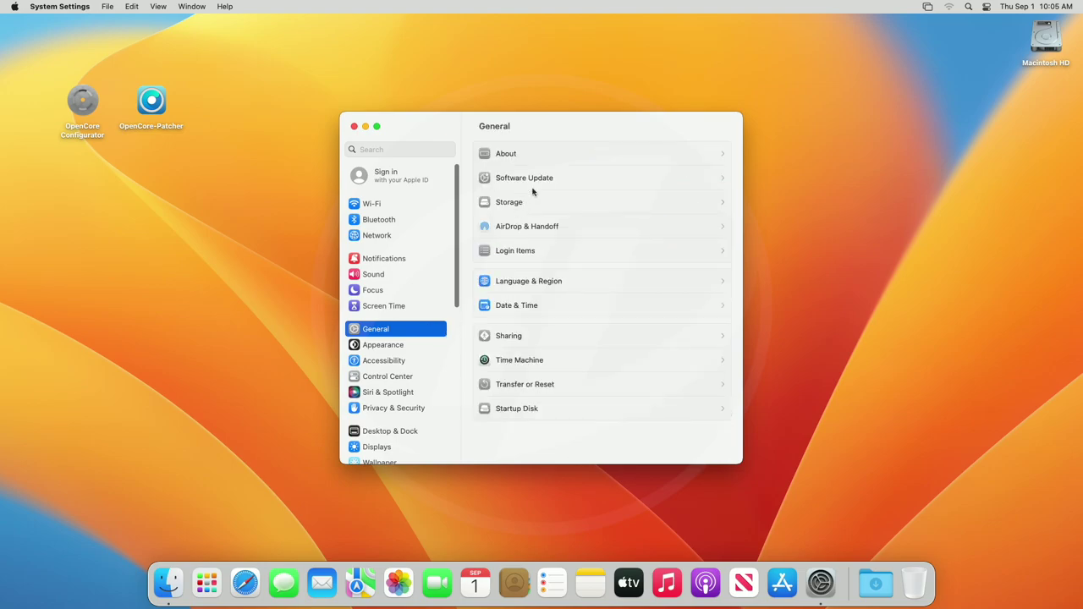
{"action": "left_click", "coordinate": [567, 153]}
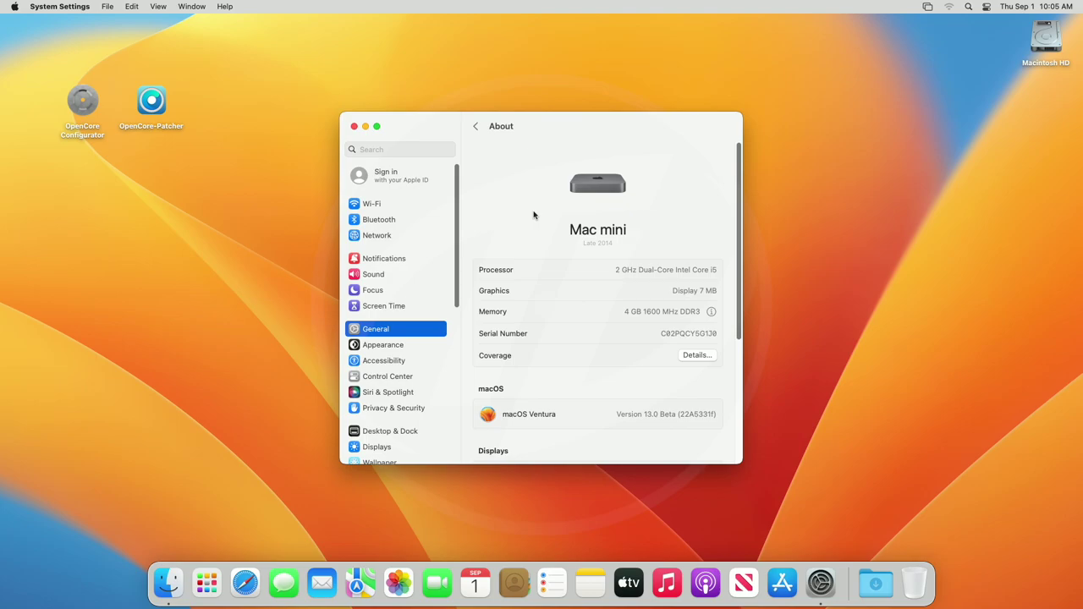
{"action": "left_click", "coordinate": [68, 6]}
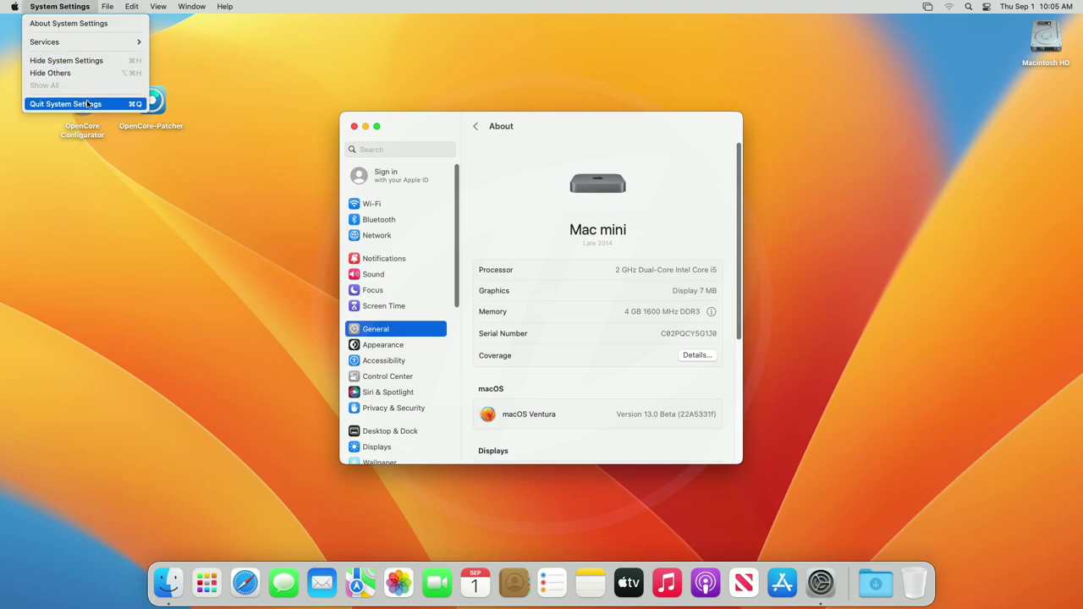
Quit System Settings from its app menu.
{"action": "left_click", "coordinate": [88, 104]}
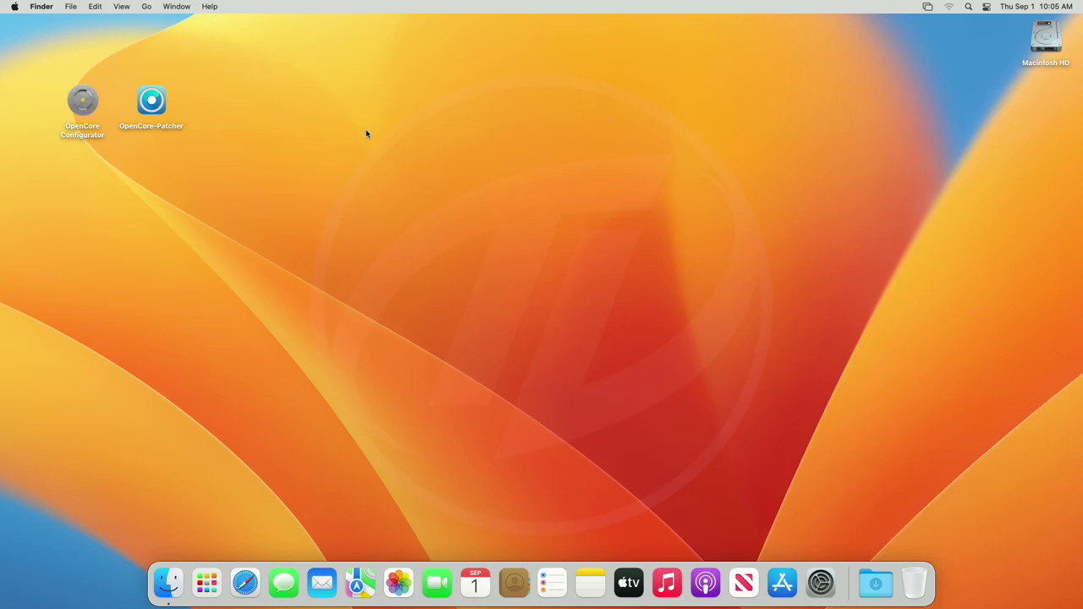
Use OpenCore Configurator to mount the disk0s1 EFI partition with the admin password, then quit it.
{"action": "right_click", "coordinate": [97, 96]}
{"action": "left_click", "coordinate": [118, 99]}
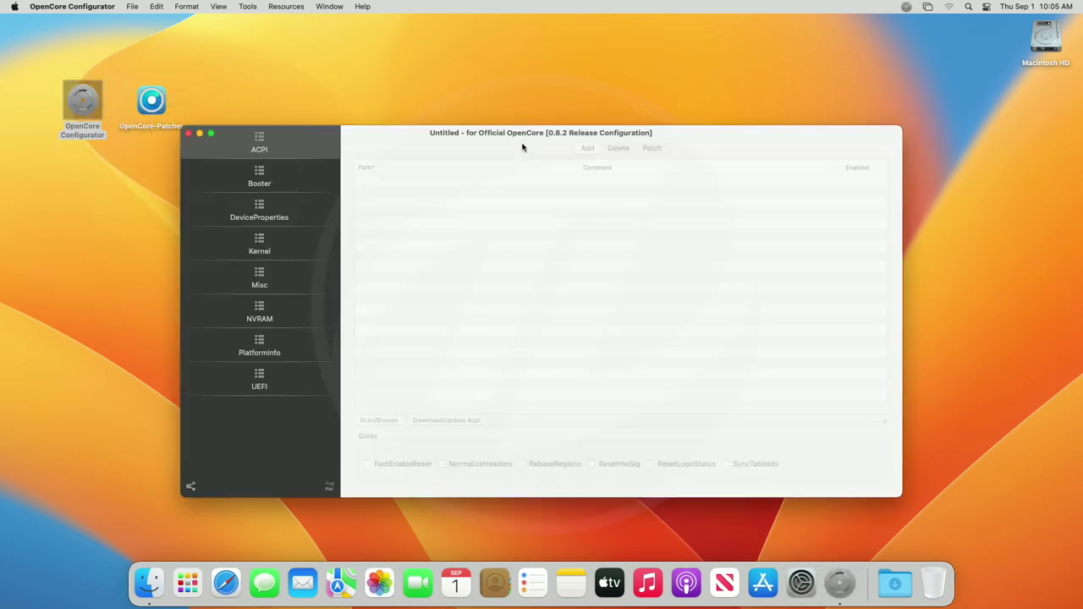
{"action": "left_click", "coordinate": [906, 6]}
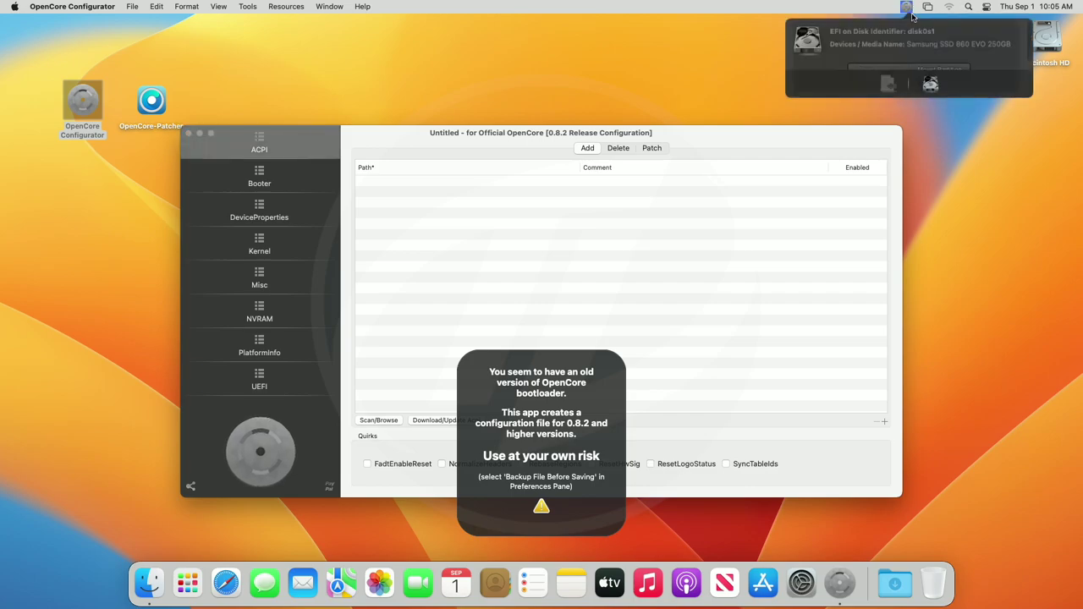
{"action": "left_click", "coordinate": [936, 74]}
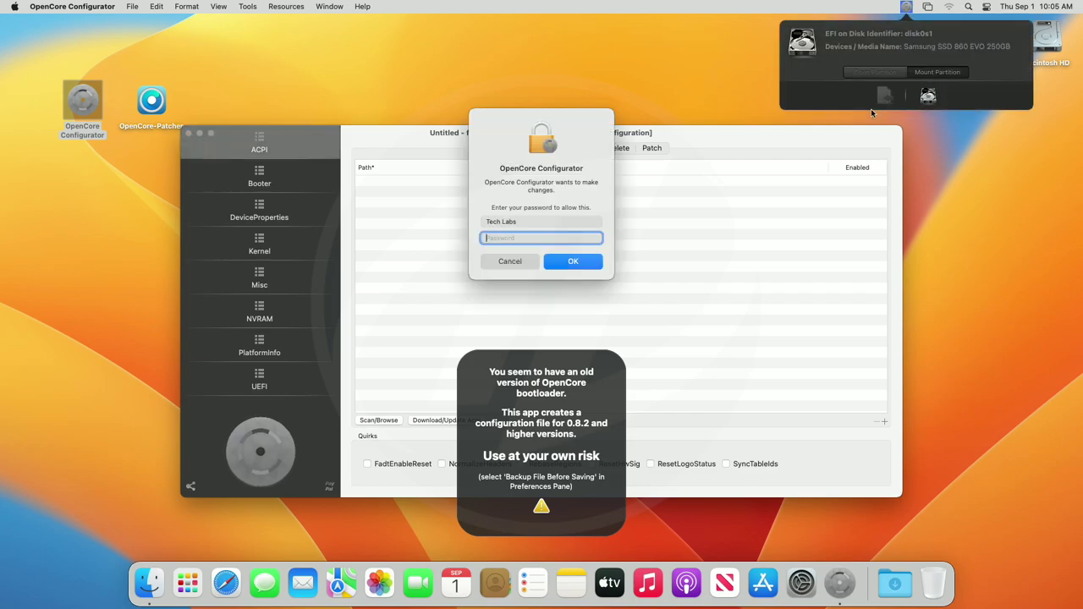
{"action": "type", "text": "*****"}
{"action": "key", "text": "Return"}
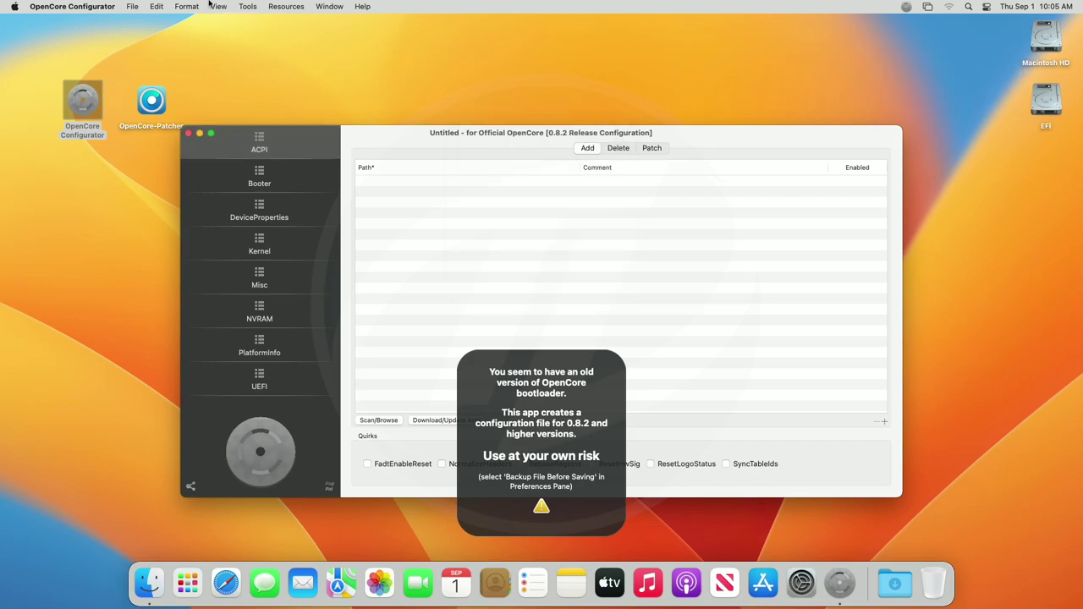
{"action": "left_click", "coordinate": [116, 6]}
{"action": "left_click", "coordinate": [91, 160]}
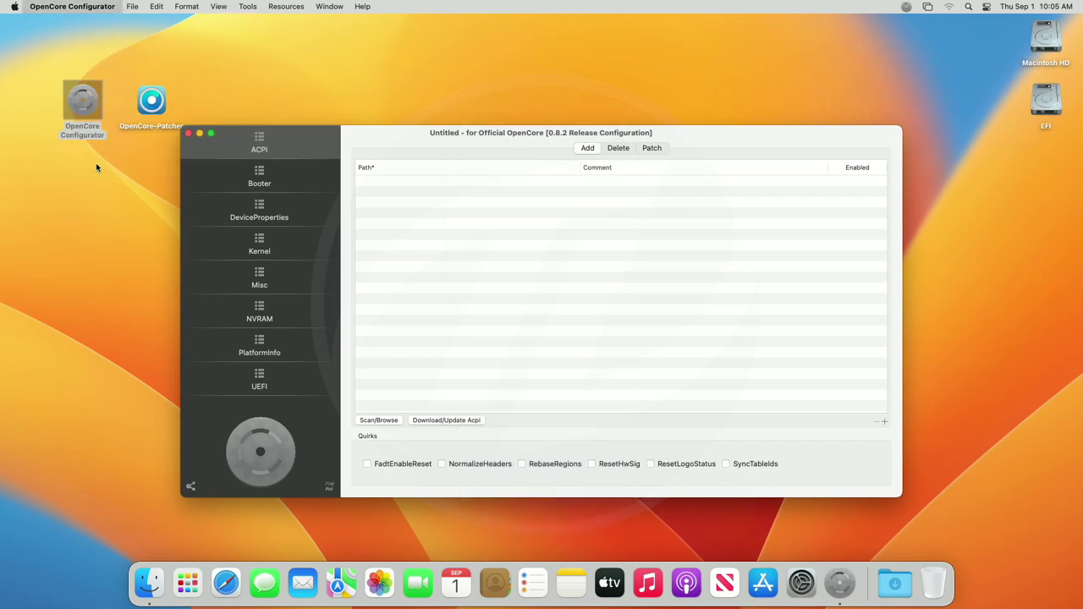
Inspect the EFI volume, eject it, and cancel the other-disk eject-failure warning.
{"action": "double_click", "coordinate": [1044, 99]}
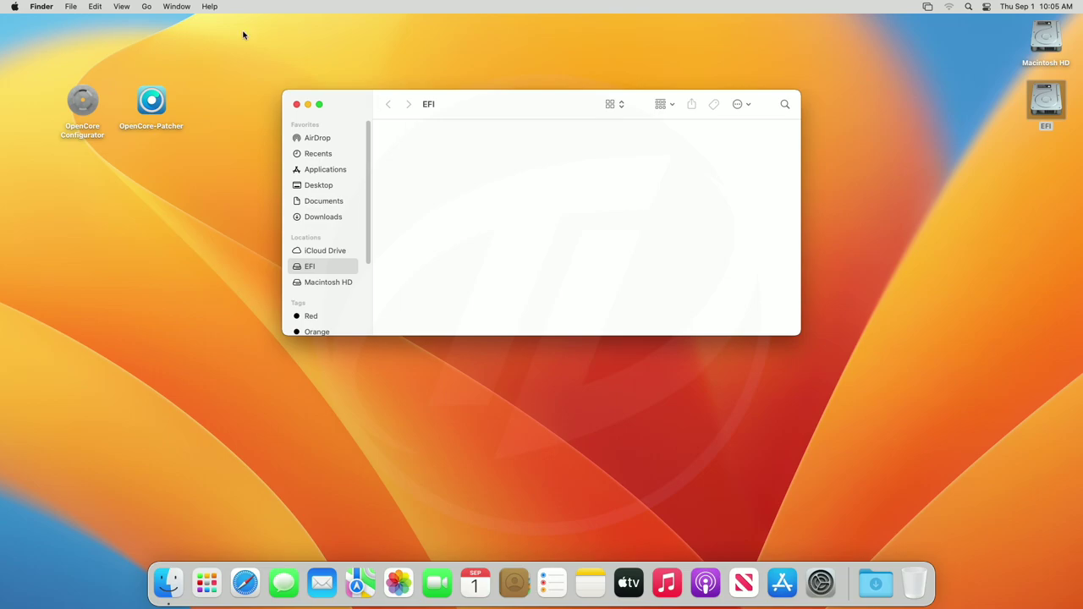
{"action": "left_click", "coordinate": [297, 104]}
{"action": "left_click", "coordinate": [720, 134]}
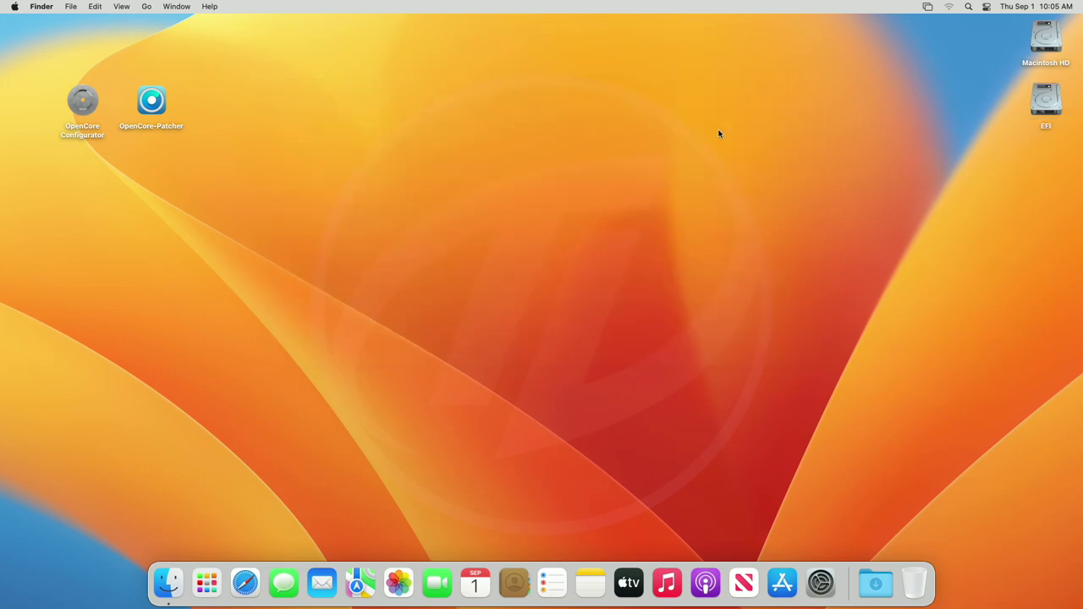
{"action": "right_click", "coordinate": [1046, 100]}
{"action": "left_click", "coordinate": [1016, 121]}
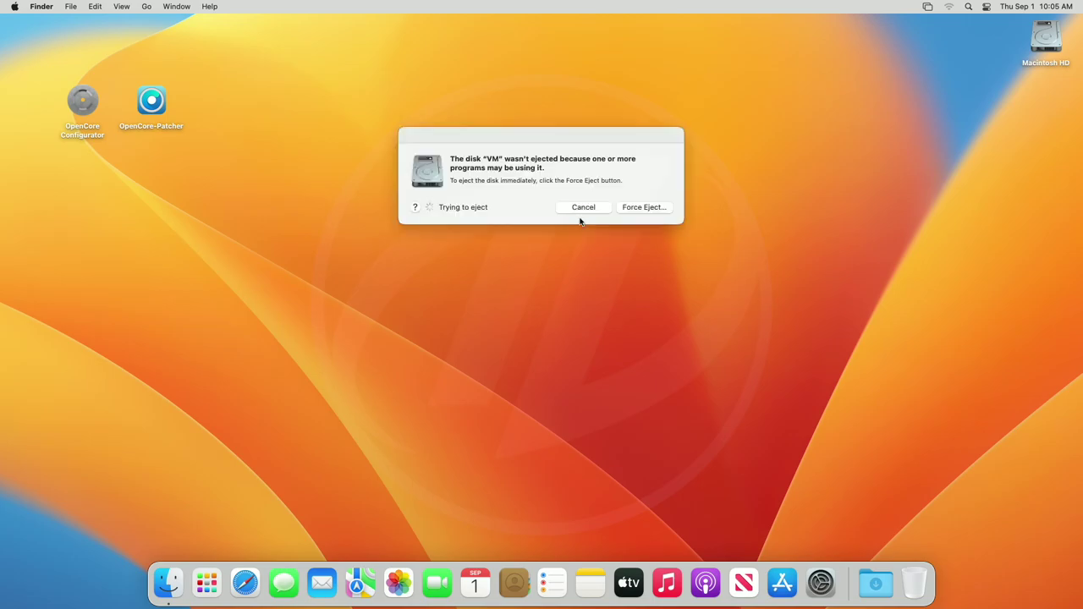
{"action": "left_click", "coordinate": [584, 207]}
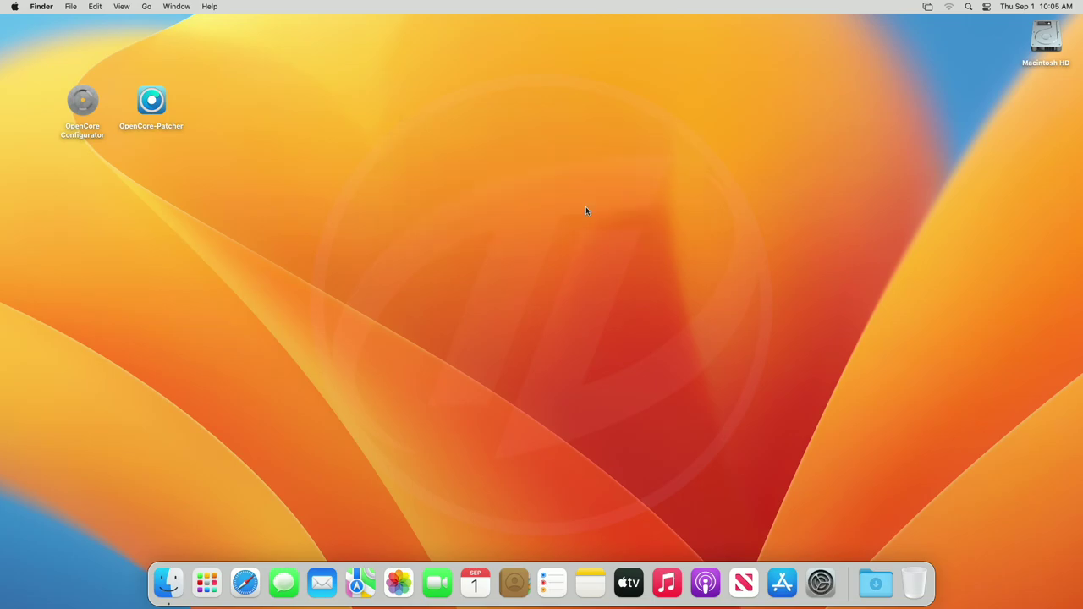
Launch OpenCore-Patcher from the desktop.
{"action": "left_click", "coordinate": [138, 107]}
{"action": "right_click", "coordinate": [136, 106]}
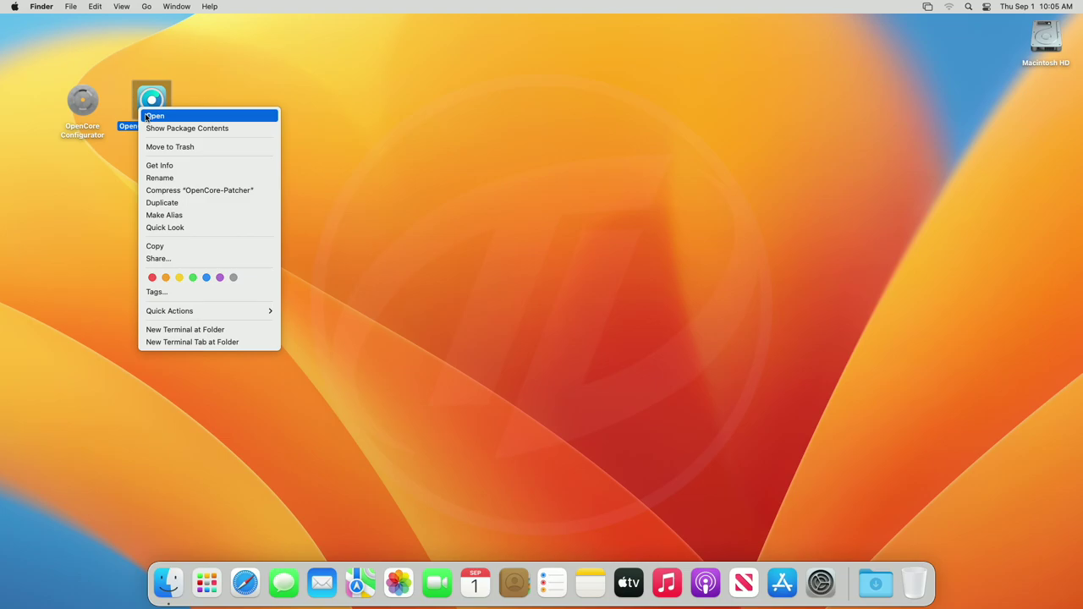
{"action": "left_click", "coordinate": [149, 112]}
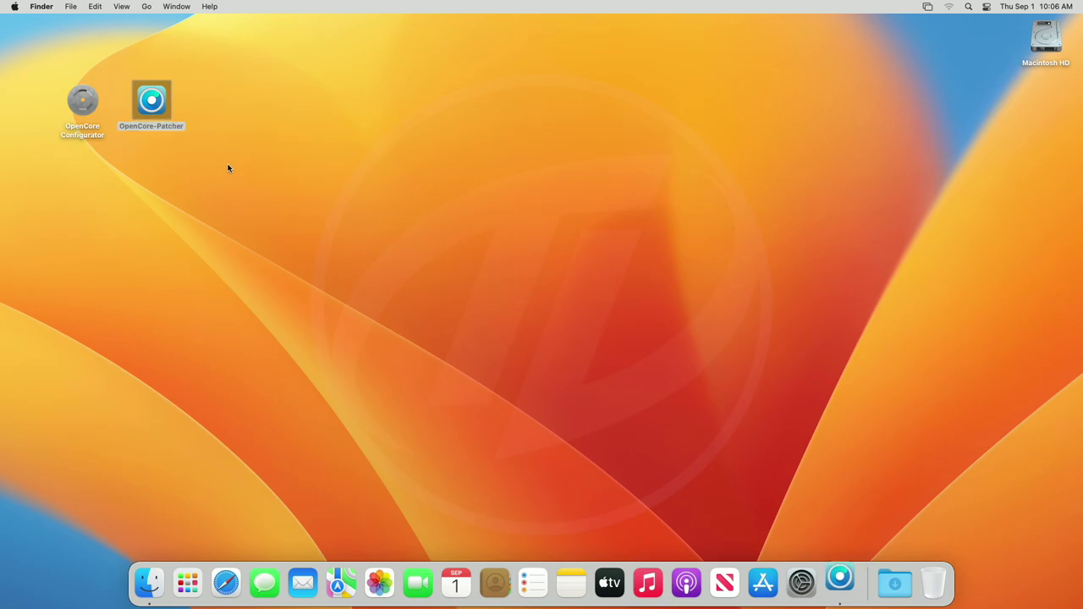
Enable Allow native models in Settings, accepting both warnings.
{"action": "left_click", "coordinate": [540, 326]}
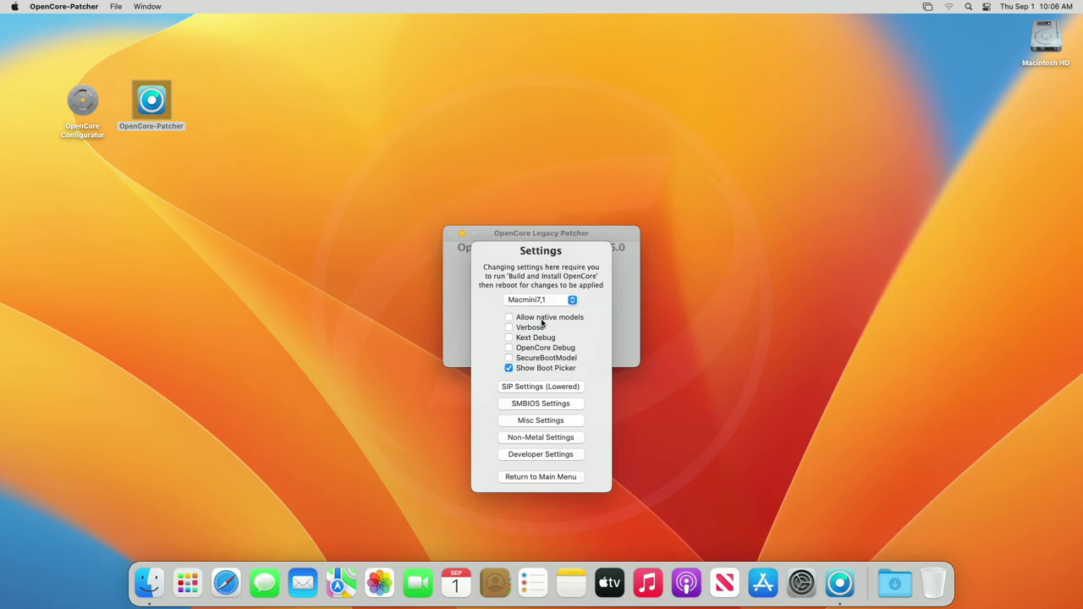
{"action": "left_click", "coordinate": [540, 319]}
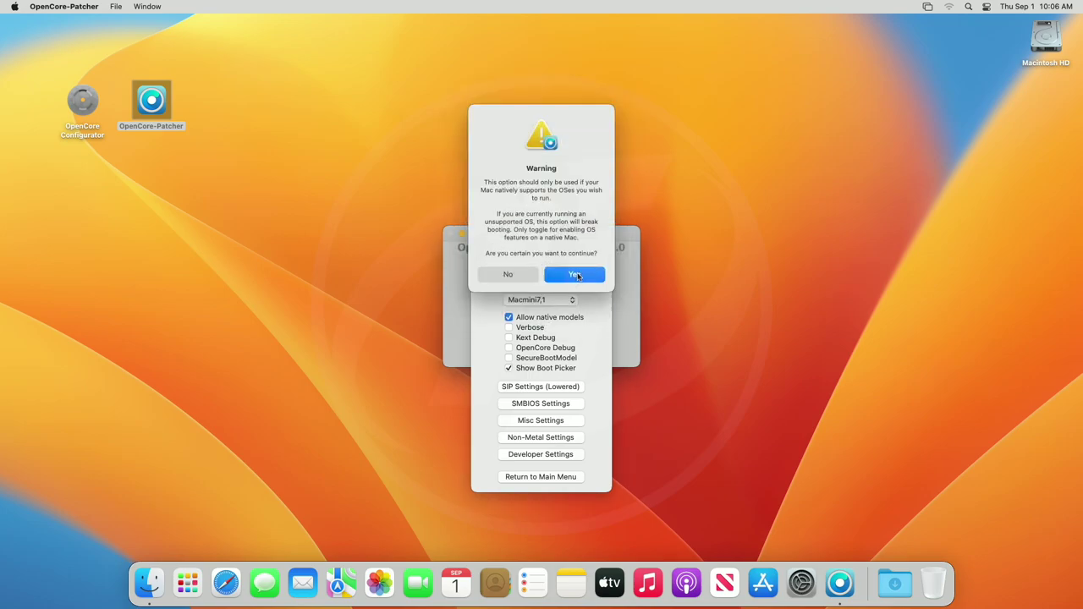
{"action": "left_click", "coordinate": [578, 276]}
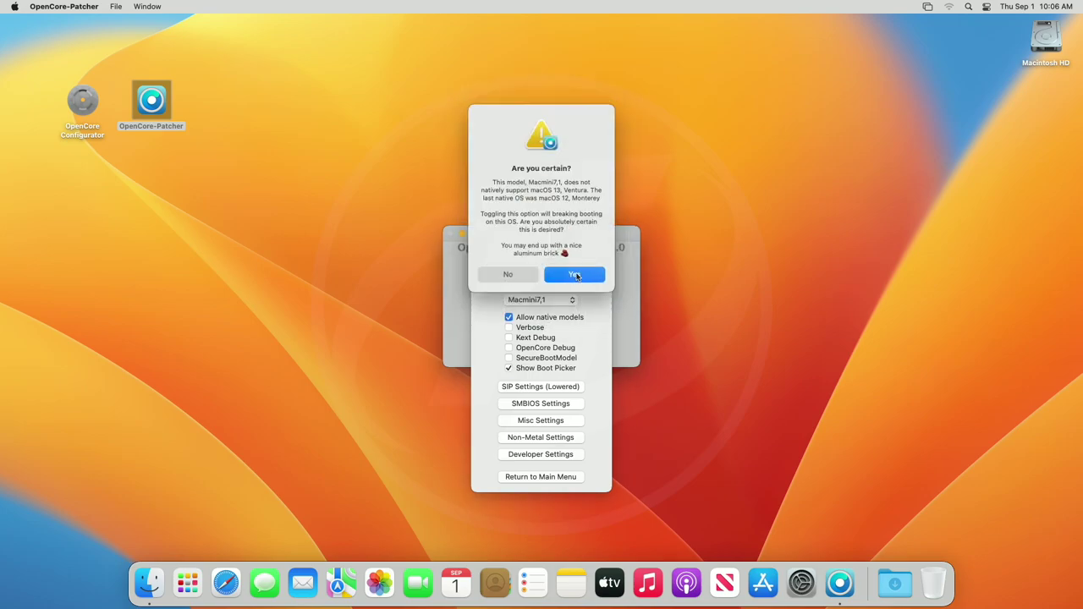
{"action": "left_click", "coordinate": [578, 276]}
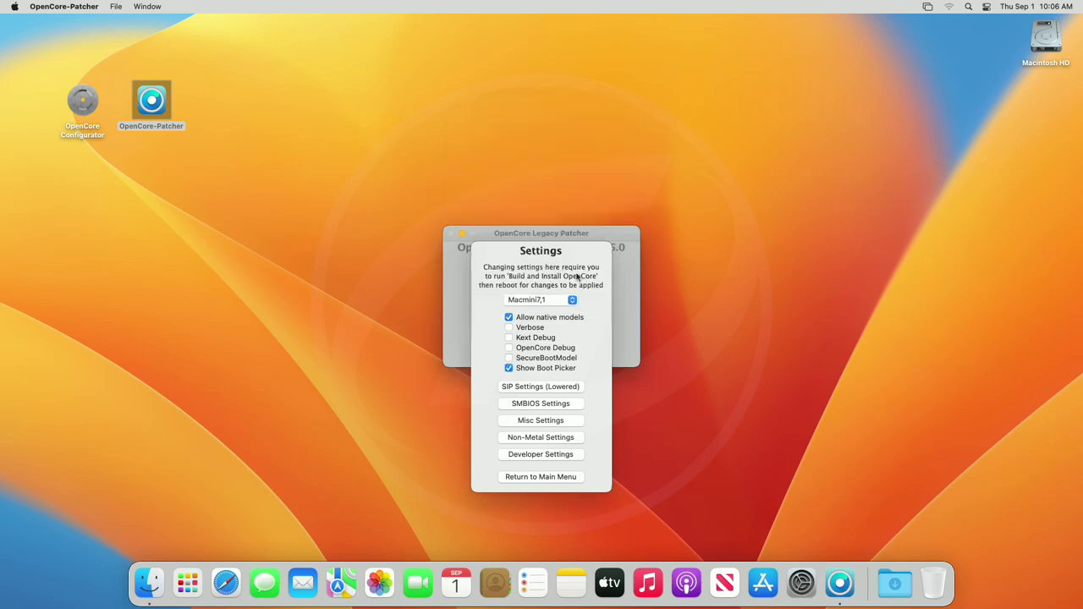
Set SMBIOS Spoof Level to Advanced and Spoof Model to Macmini8,1.
{"action": "left_click", "coordinate": [559, 403]}
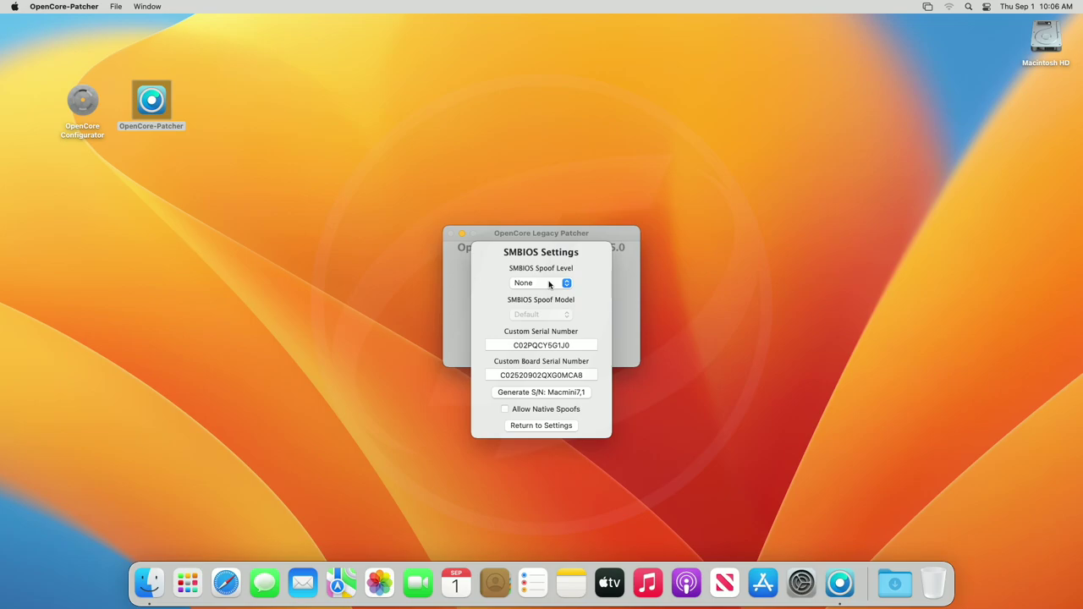
{"action": "left_click", "coordinate": [549, 284]}
{"action": "left_click", "coordinate": [550, 325]}
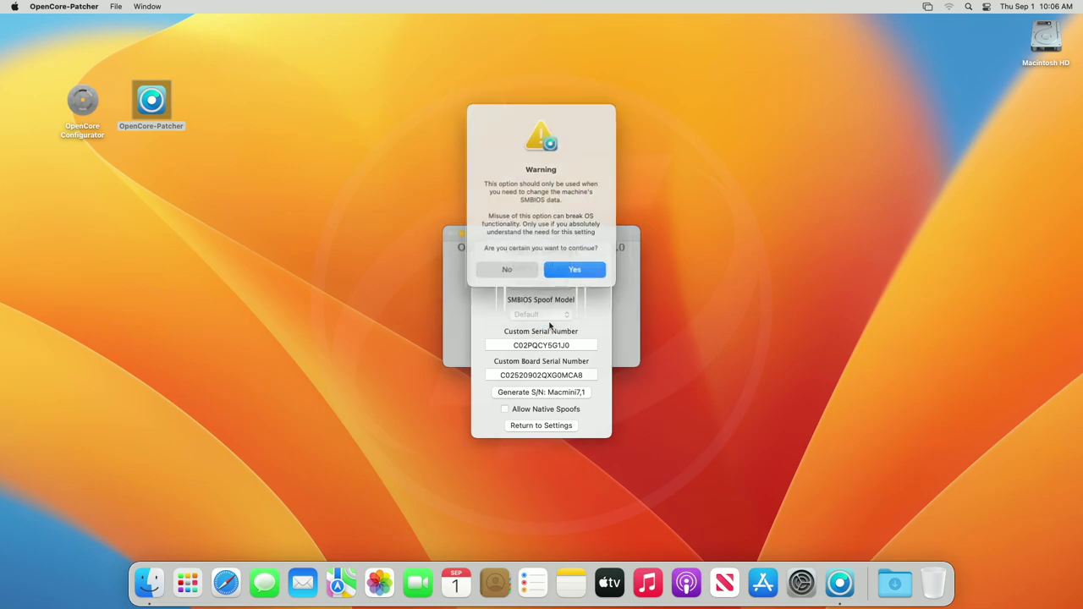
{"action": "left_click", "coordinate": [569, 271]}
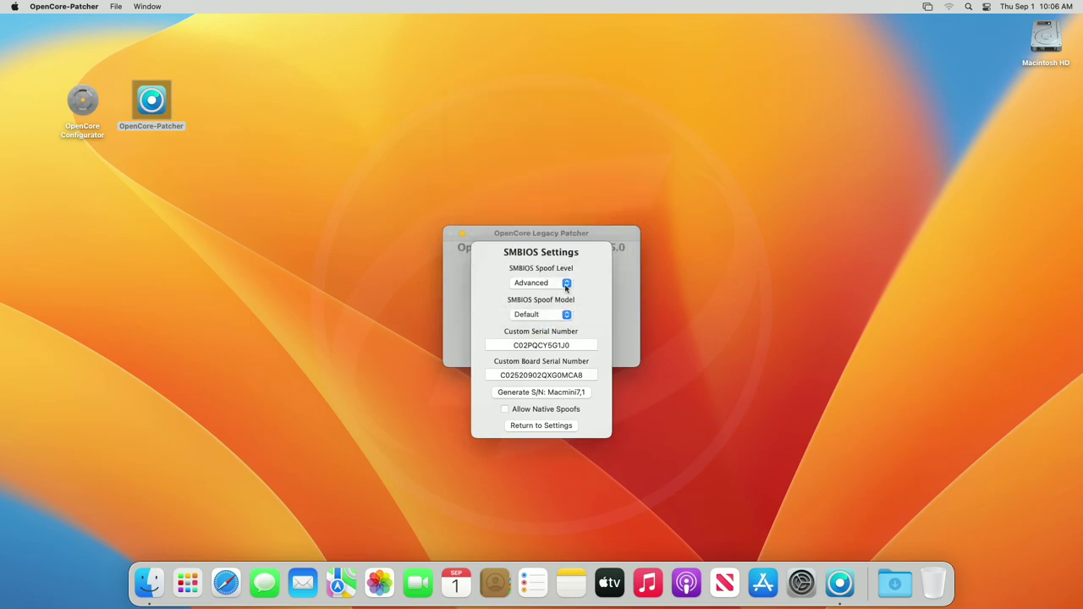
{"action": "left_click", "coordinate": [558, 315]}
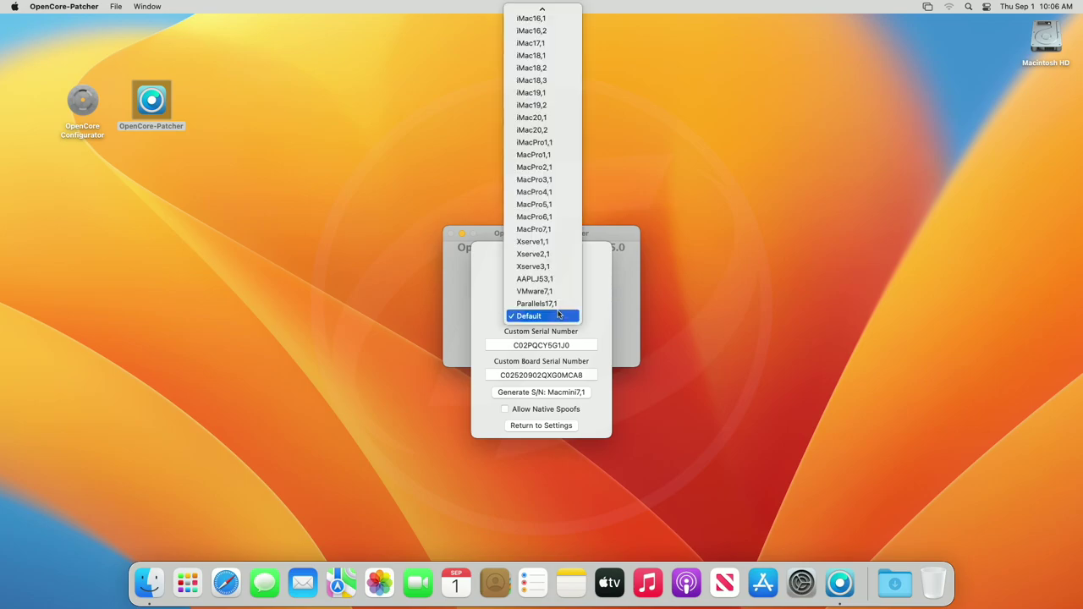
{"action": "mouse_move", "coordinate": [562, 12]}
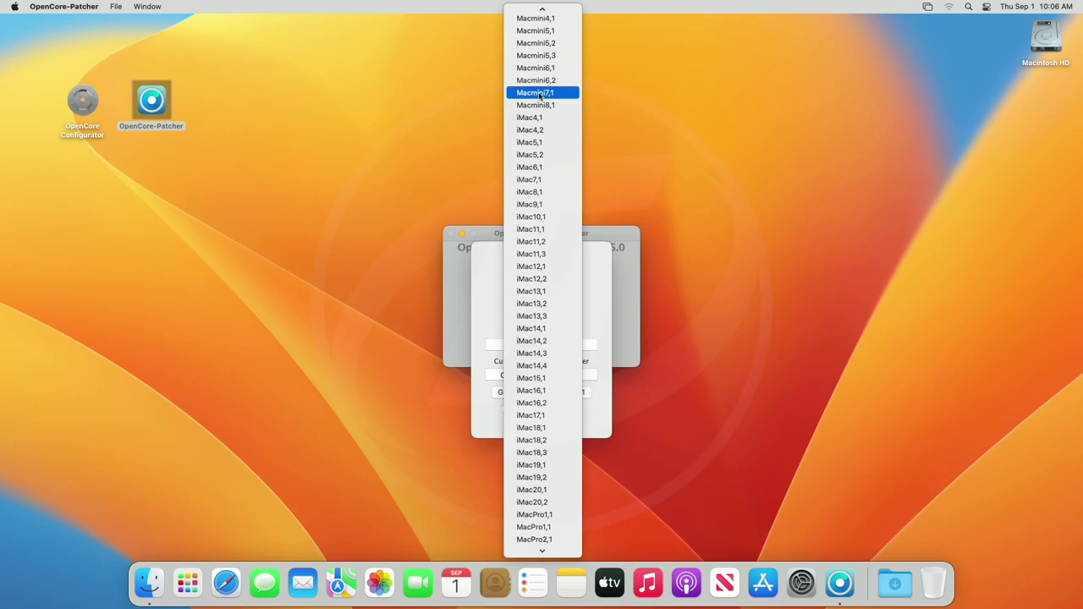
{"action": "left_click", "coordinate": [543, 105]}
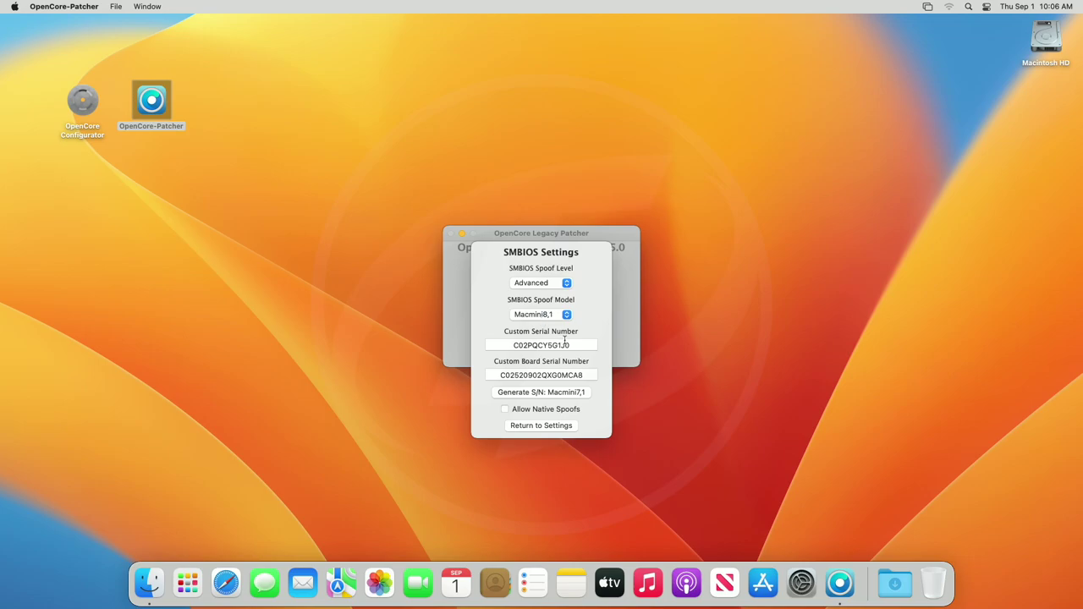
Allow native spoofs, generate new serial numbers, and return to the main menu.
{"action": "left_click", "coordinate": [555, 411]}
{"action": "left_click", "coordinate": [561, 394]}
{"action": "left_click", "coordinate": [572, 323]}
{"action": "left_click", "coordinate": [544, 396]}
{"action": "left_click", "coordinate": [561, 324]}
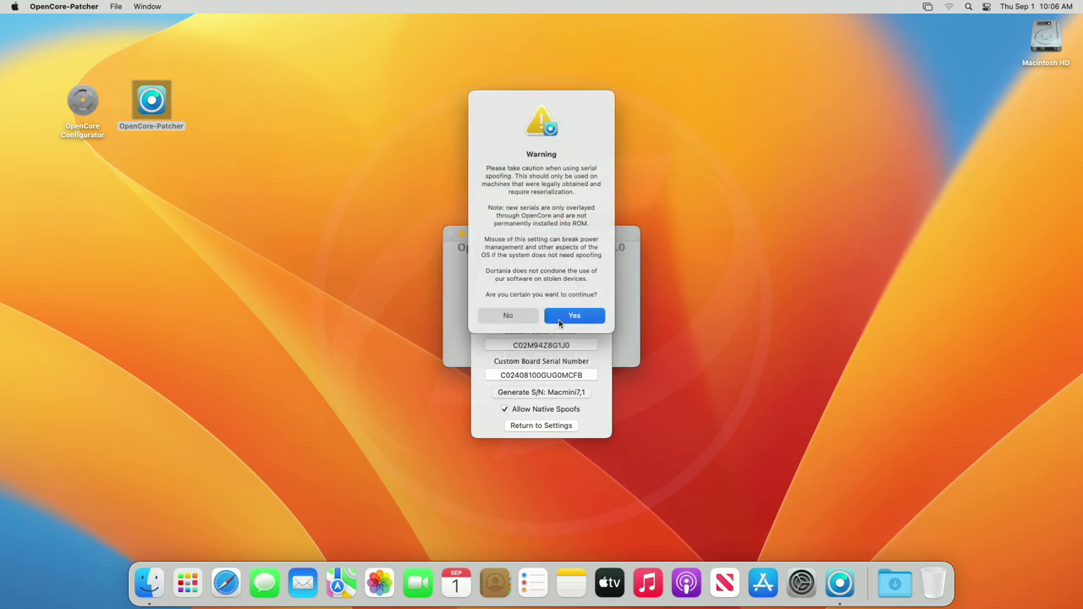
{"action": "left_click", "coordinate": [544, 427]}
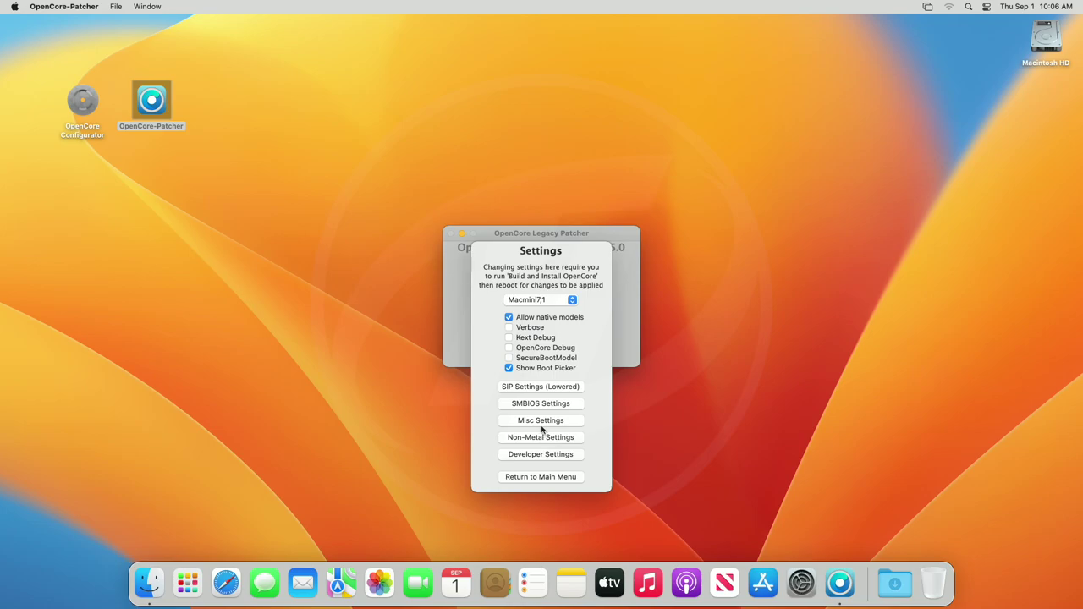
{"action": "left_click", "coordinate": [535, 477]}
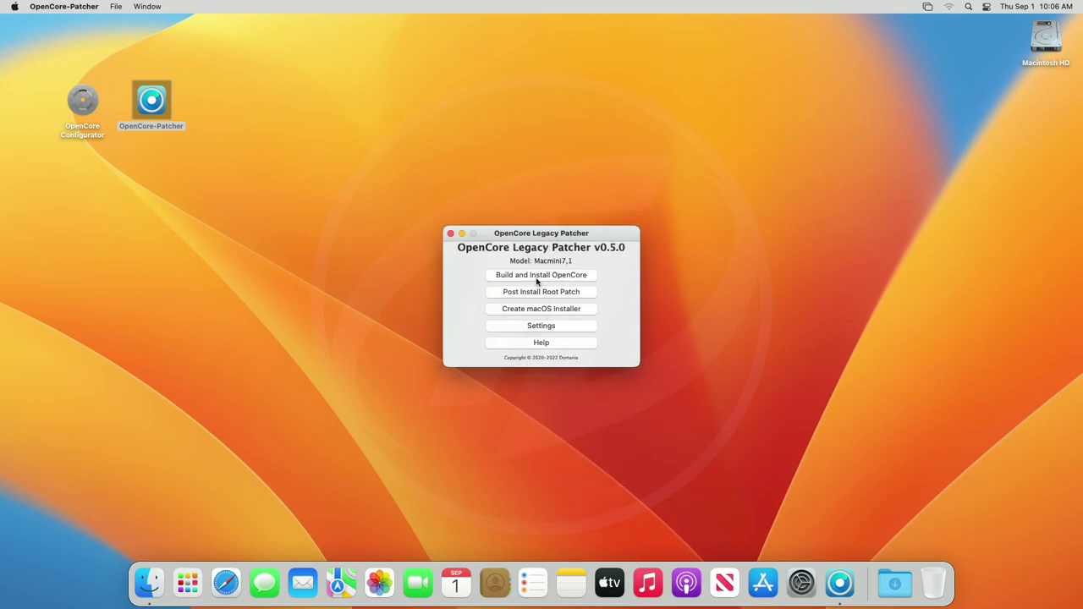
Build OpenCore and install it to disk0's EFI partition disk0s1, skipping the reboot.
{"action": "left_click", "coordinate": [539, 278]}
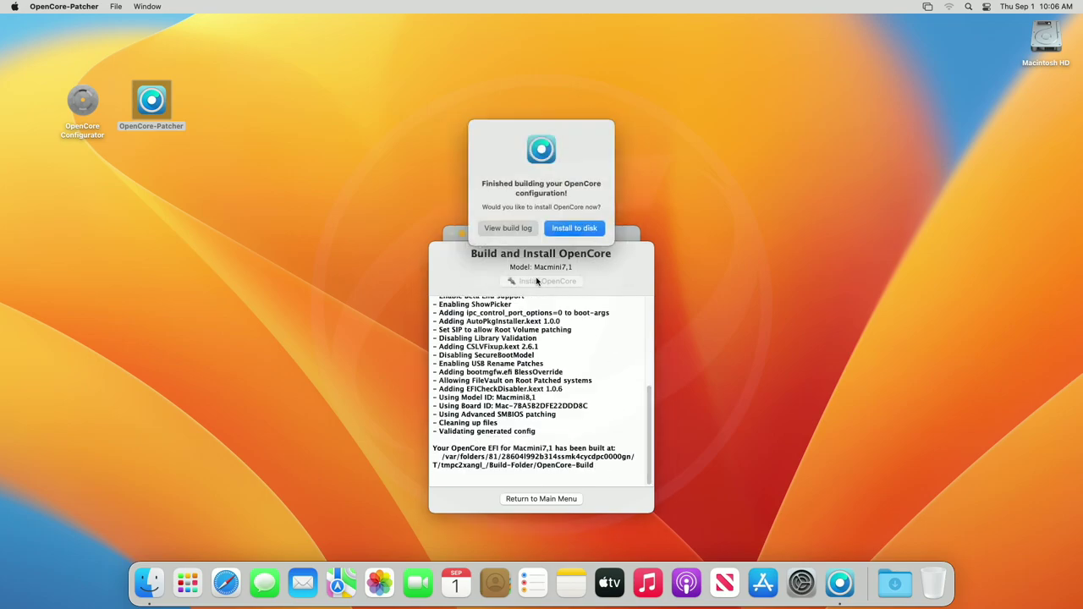
{"action": "left_click", "coordinate": [571, 237]}
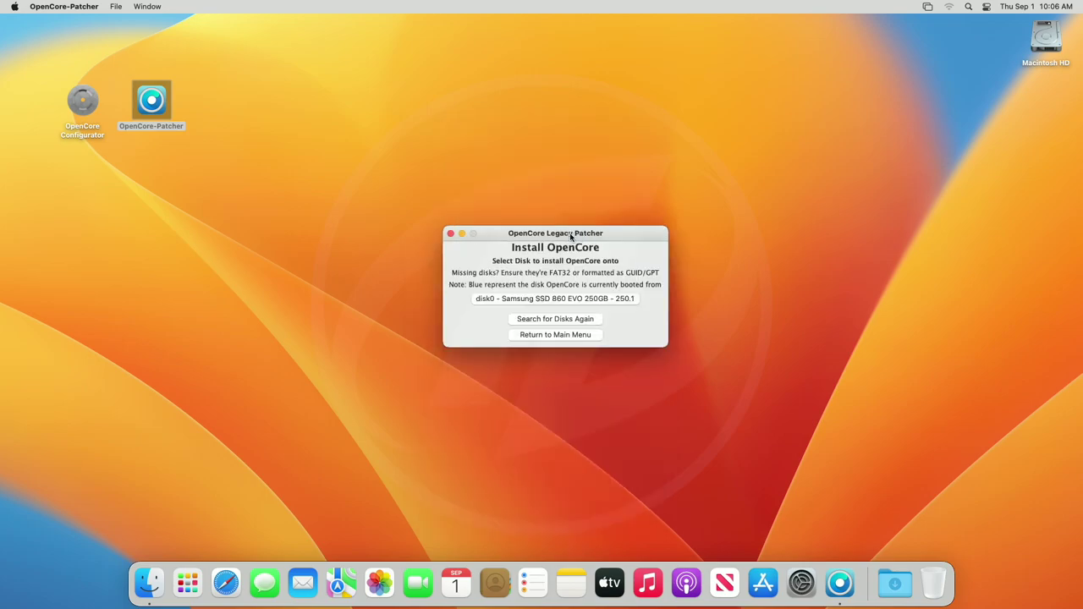
{"action": "left_click", "coordinate": [568, 298]}
{"action": "left_click", "coordinate": [570, 290]}
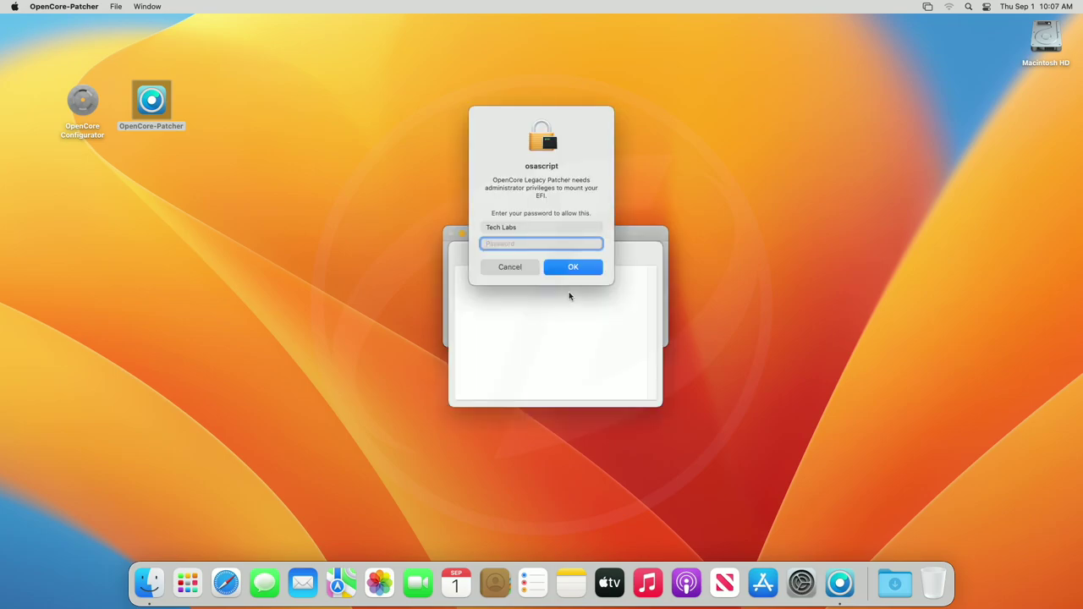
{"action": "type", "text": "****"}
{"action": "key", "text": "Return"}
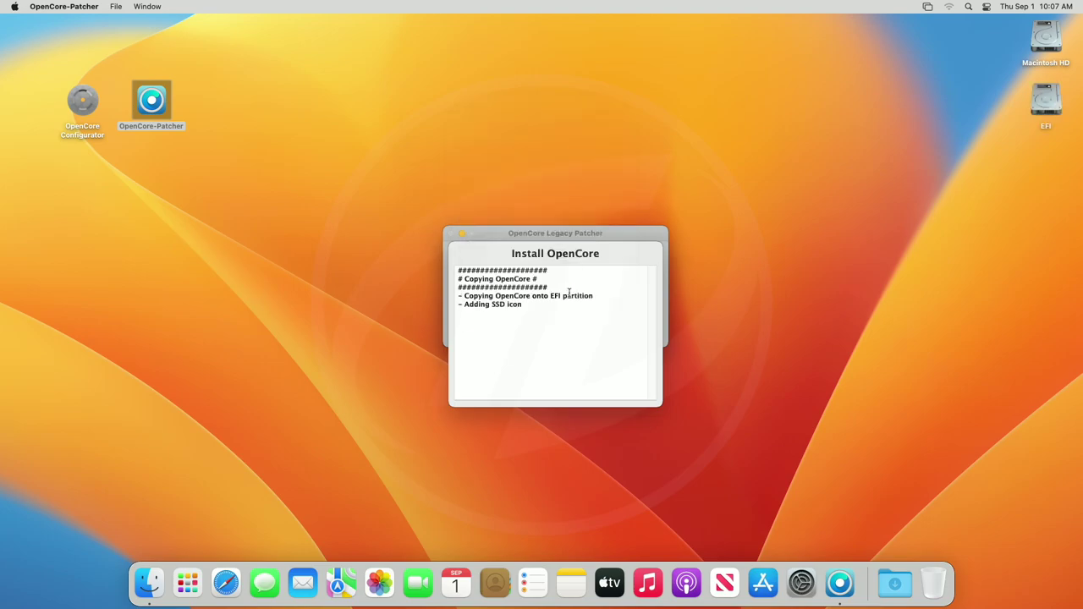
{"action": "left_click", "coordinate": [531, 259]}
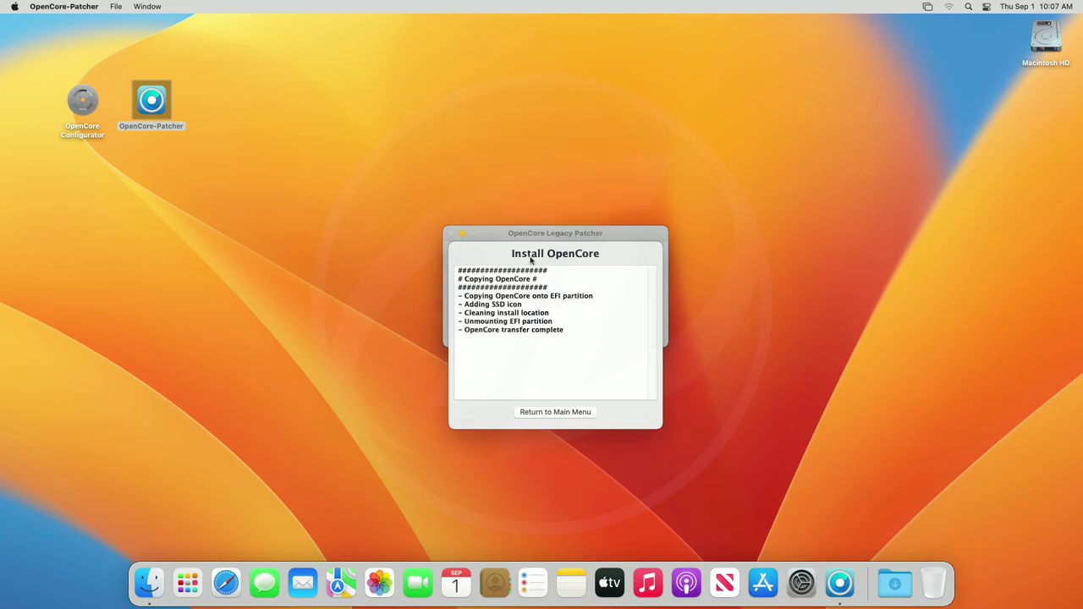
{"action": "left_click", "coordinate": [543, 412]}
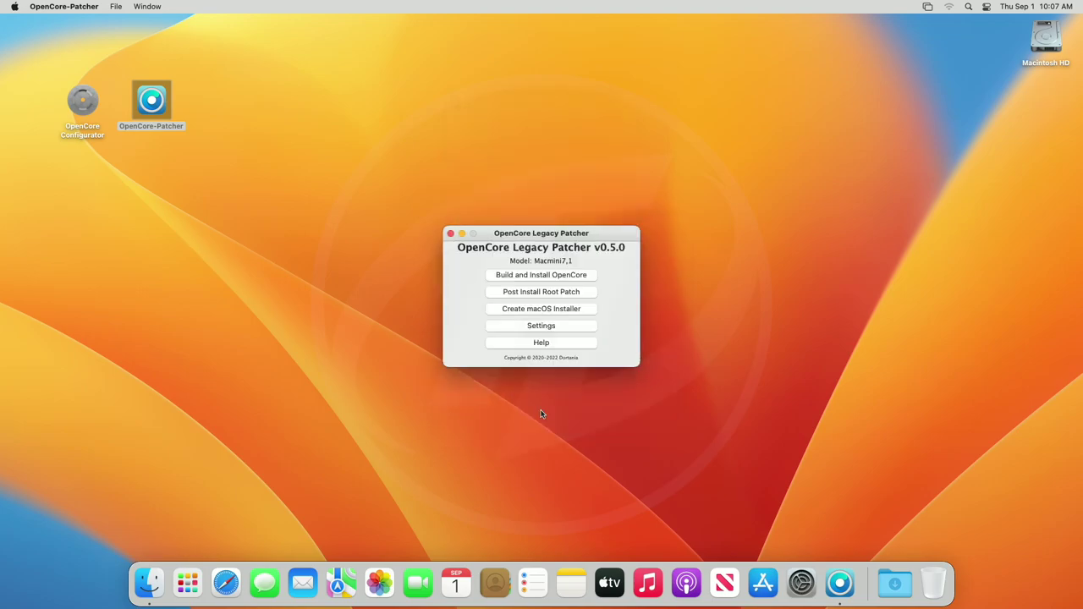
Close the patcher, restart the Mac, and boot through the EFI Boot entry.
{"action": "left_click", "coordinate": [450, 234]}
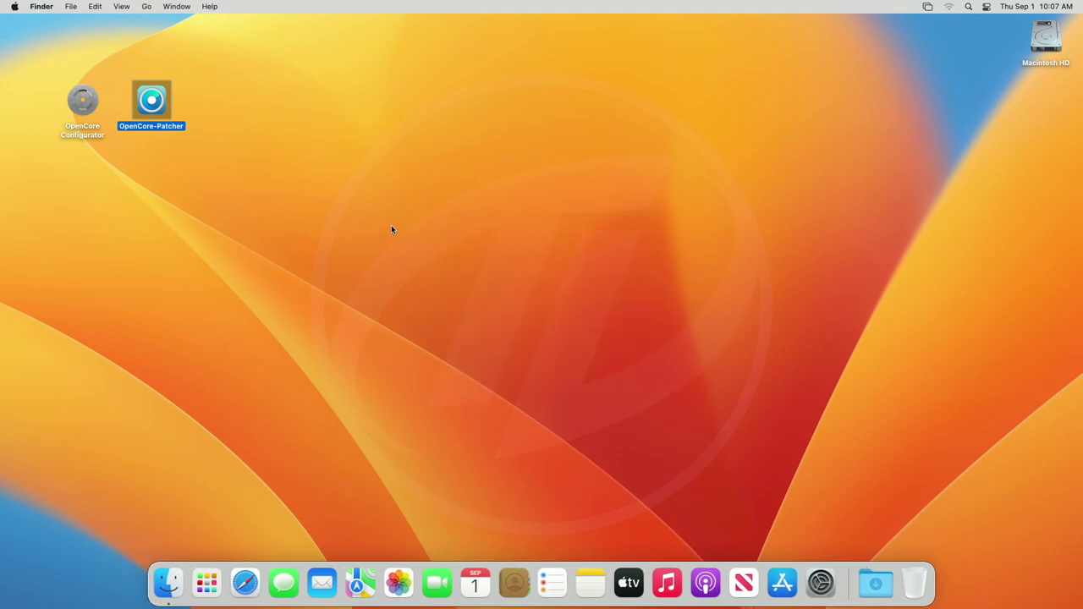
{"action": "left_click", "coordinate": [5, 4]}
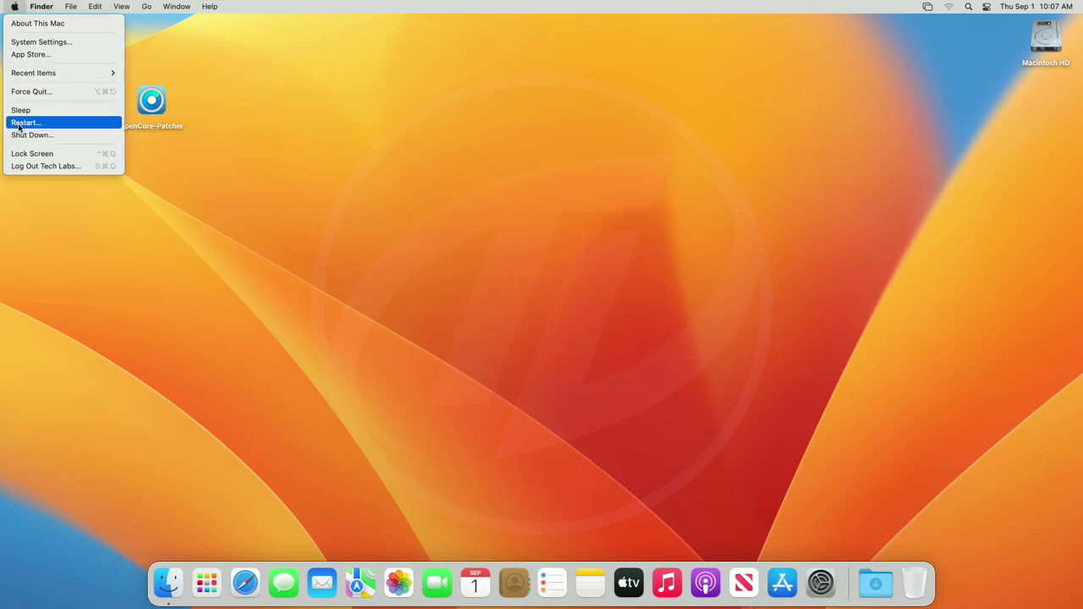
{"action": "left_click", "coordinate": [19, 124]}
{"action": "left_click", "coordinate": [621, 210]}
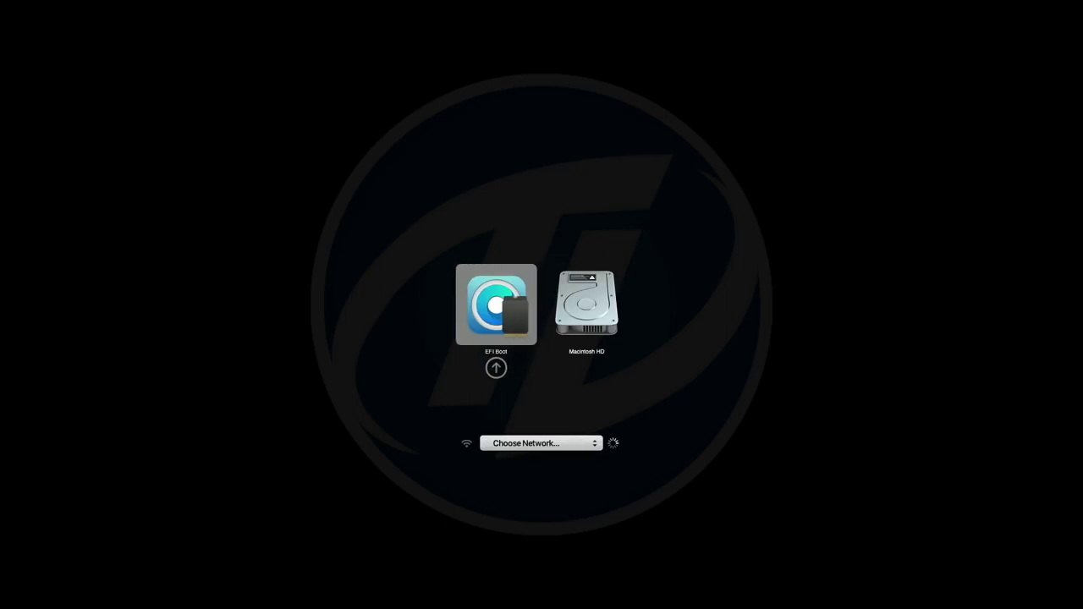
{"action": "key", "text": "Return"}
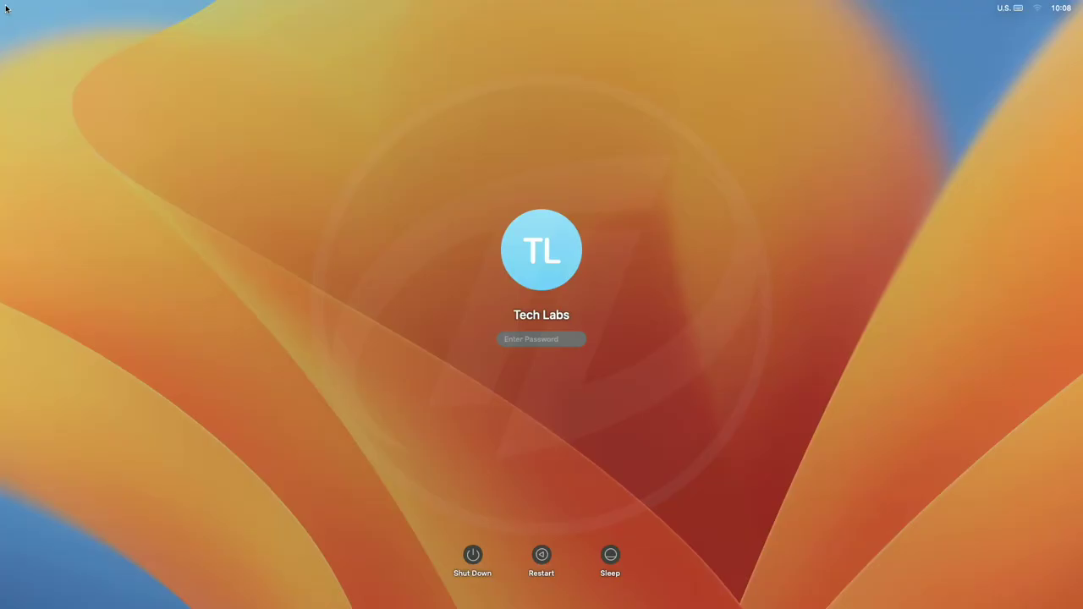
Log in with the account password and launch OpenCore-Patcher v0.5.0 from the desktop.
{"action": "type", "text": "1234"}
{"action": "key", "text": "Return"}
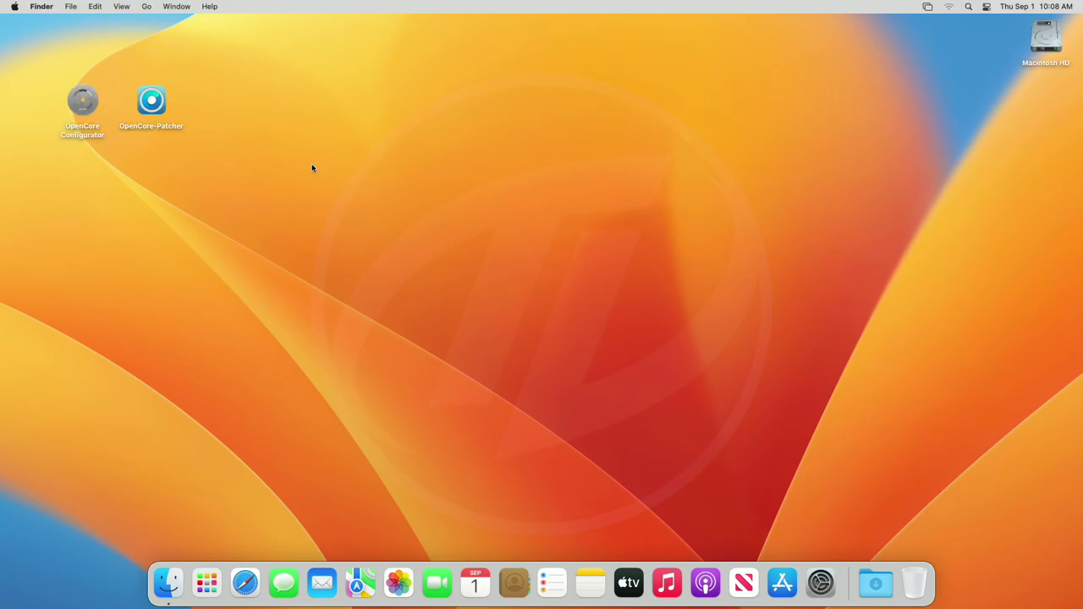
{"action": "left_click", "coordinate": [161, 106]}
{"action": "right_click", "coordinate": [161, 105]}
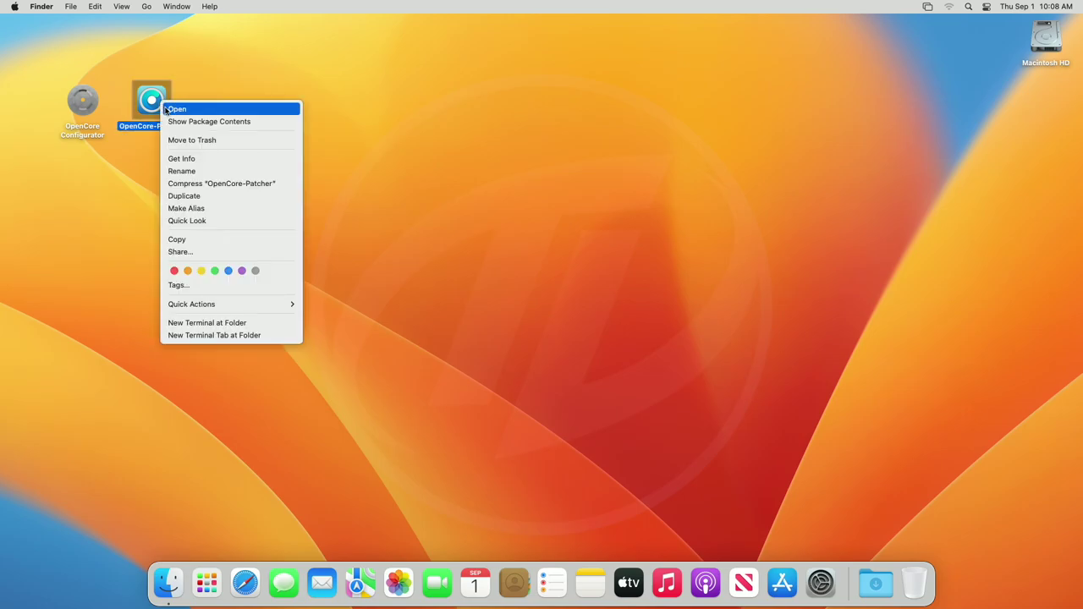
{"action": "left_click", "coordinate": [178, 108]}
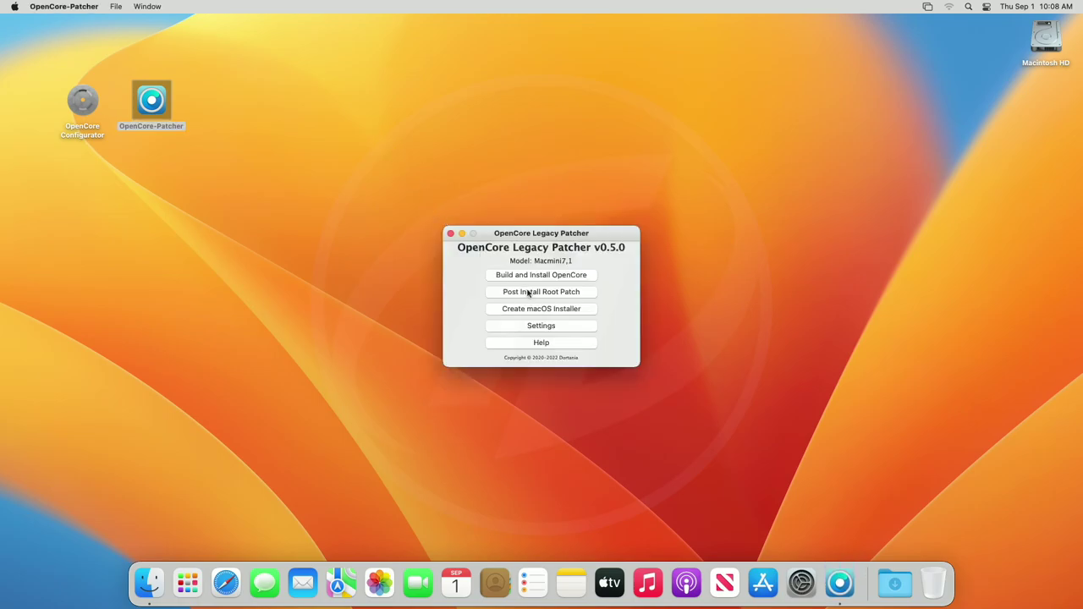
Run the Intel Haswell graphics root patches as root with the admin password, then open System Settings.
{"action": "left_click", "coordinate": [528, 293]}
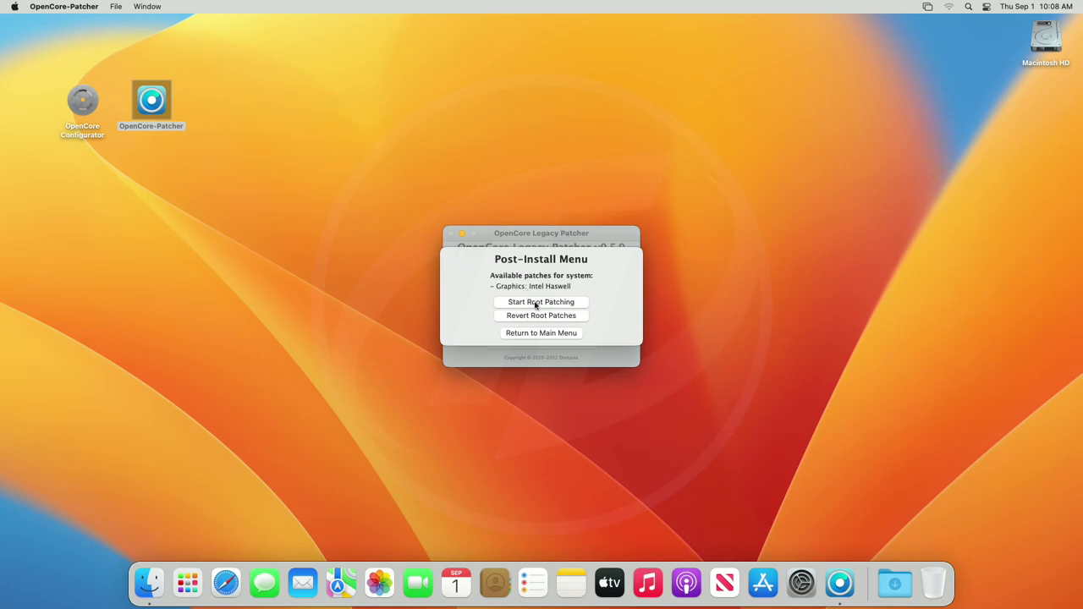
{"action": "left_click", "coordinate": [536, 303]}
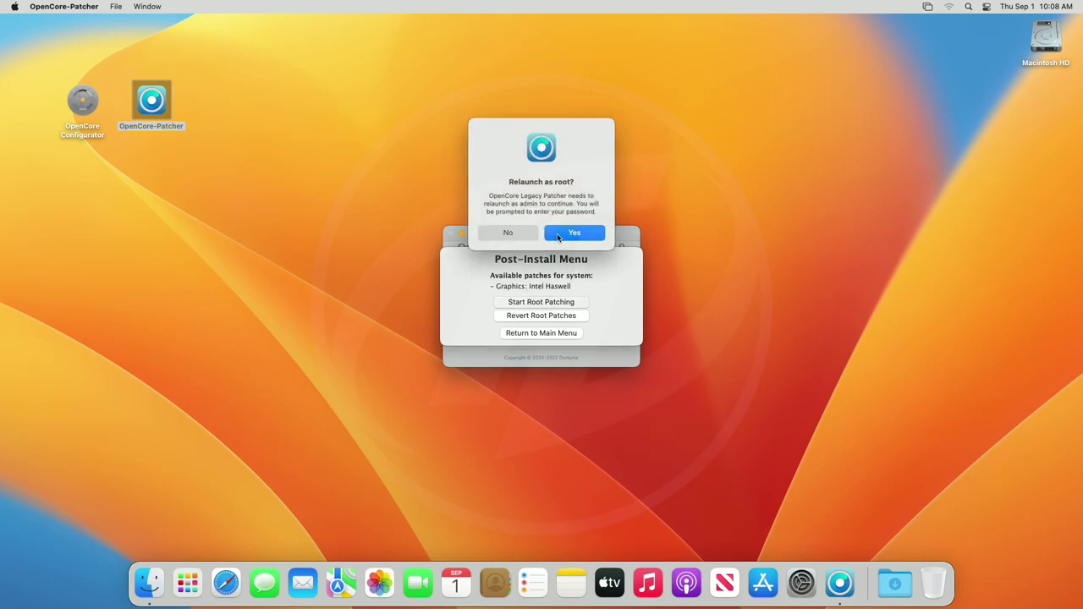
{"action": "left_click", "coordinate": [557, 233]}
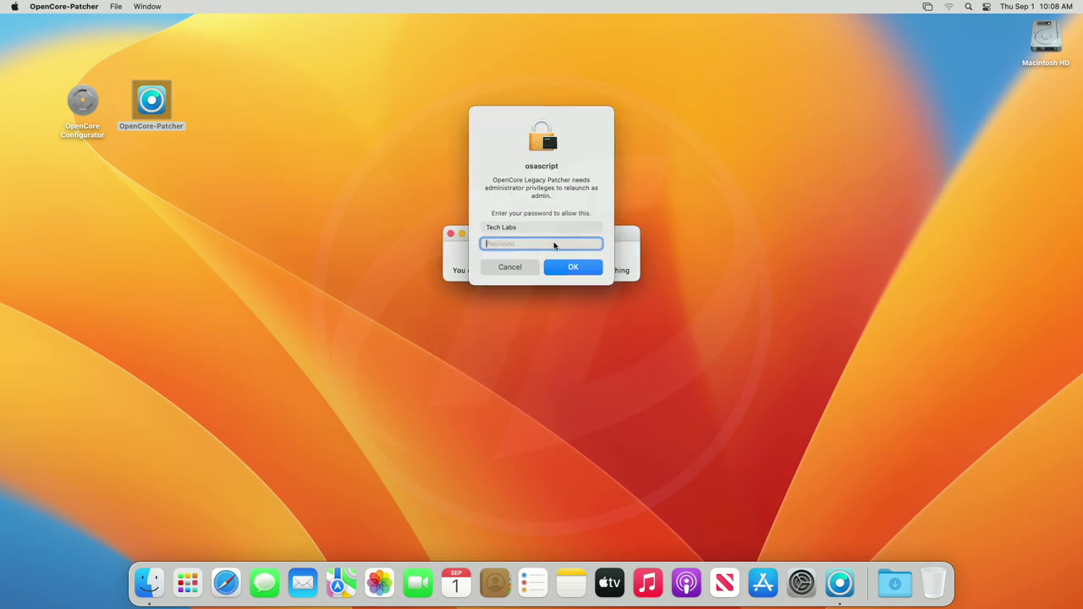
{"action": "type", "text": "****"}
{"action": "key", "text": "Return"}
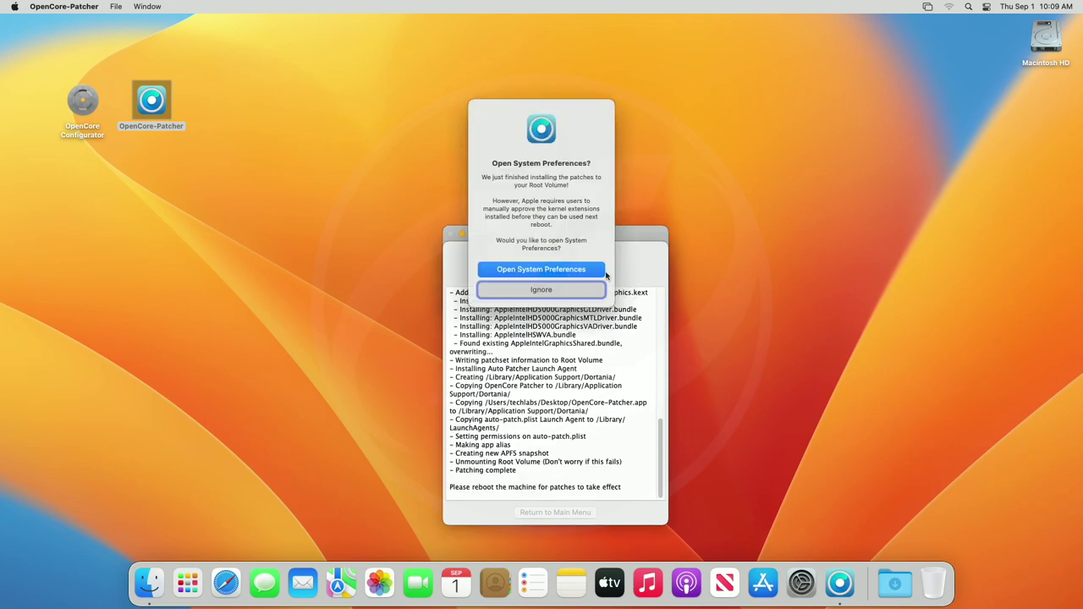
{"action": "left_click", "coordinate": [591, 272]}
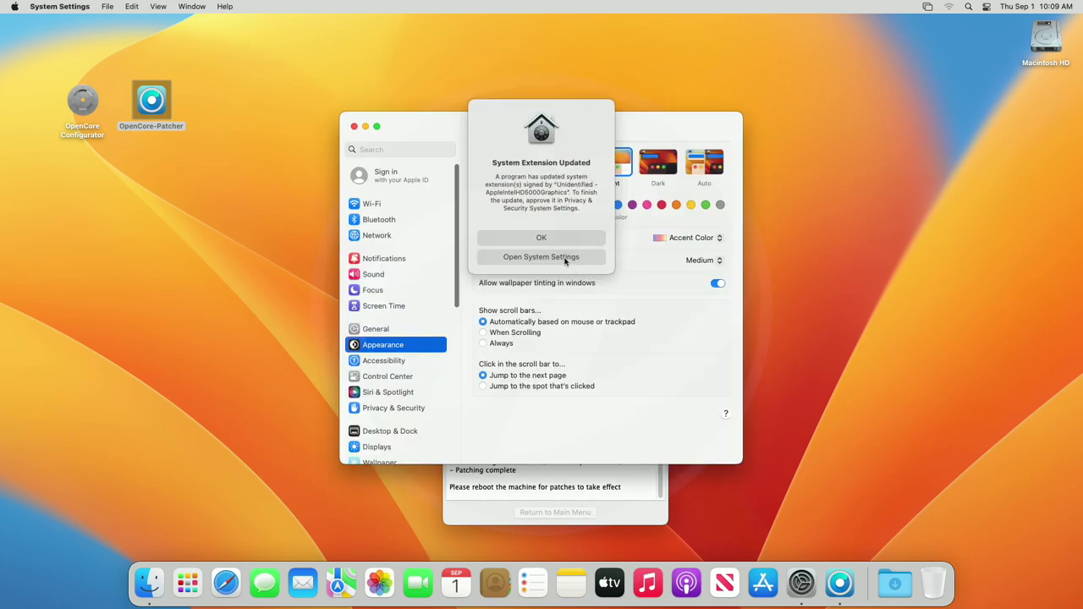
Open the pending system software details in Privacy & Security and unlock them with the admin password.
{"action": "left_click", "coordinate": [541, 257]}
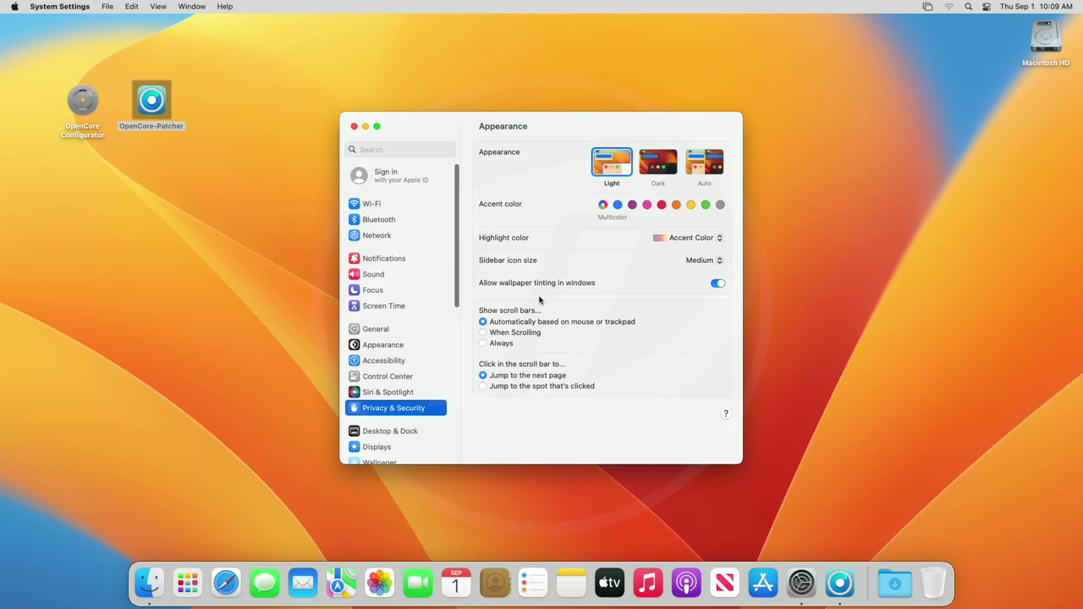
{"action": "scroll", "coordinate": [496, 362], "scroll_direction": "down", "scroll_amount": 2}
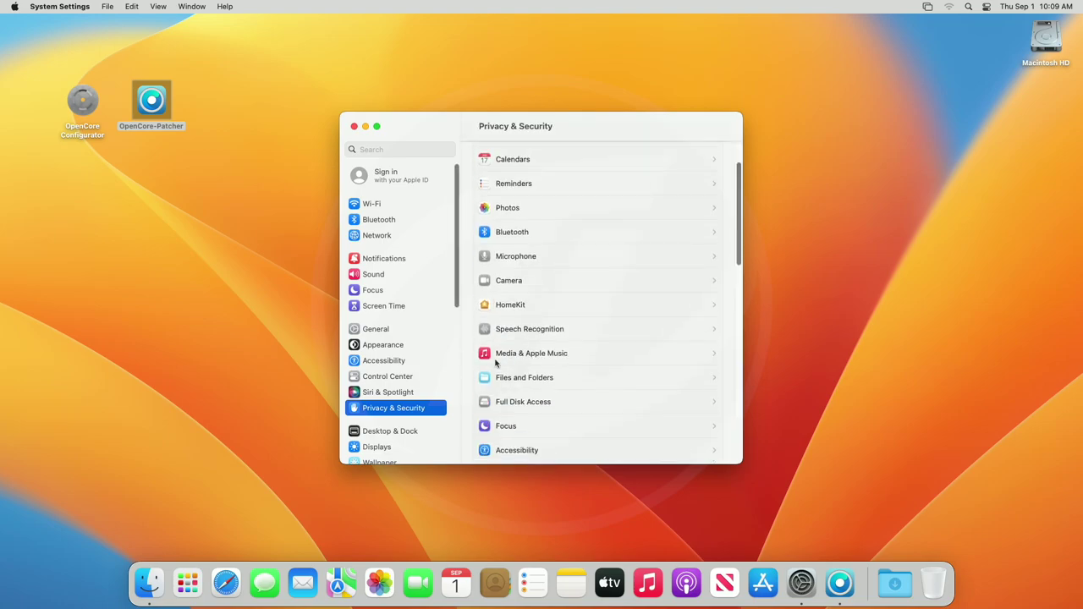
{"action": "scroll", "coordinate": [496, 362], "scroll_direction": "down", "scroll_amount": 10}
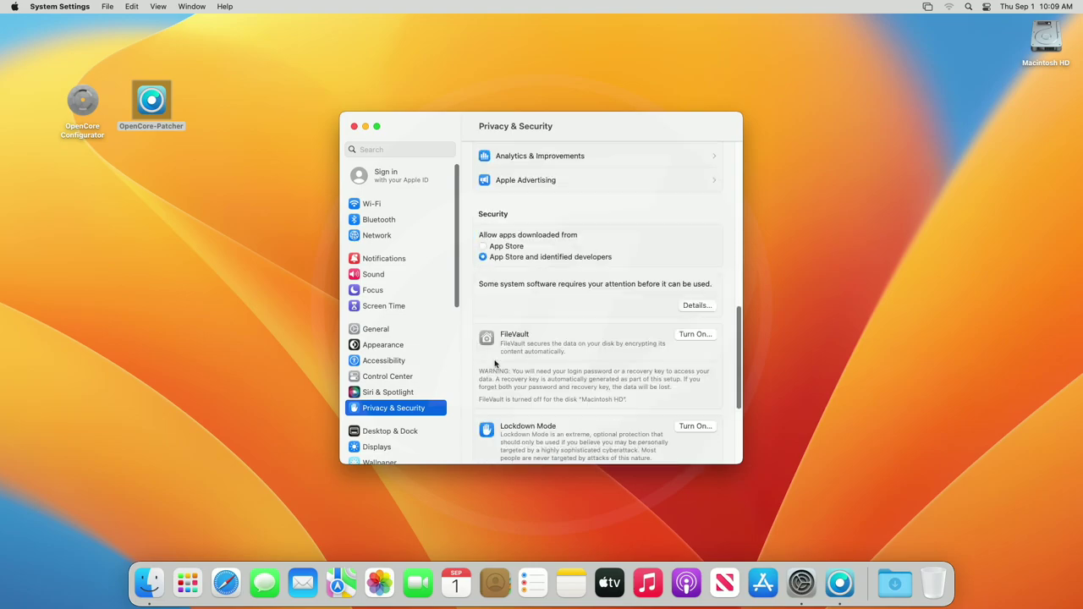
{"action": "left_click", "coordinate": [695, 306]}
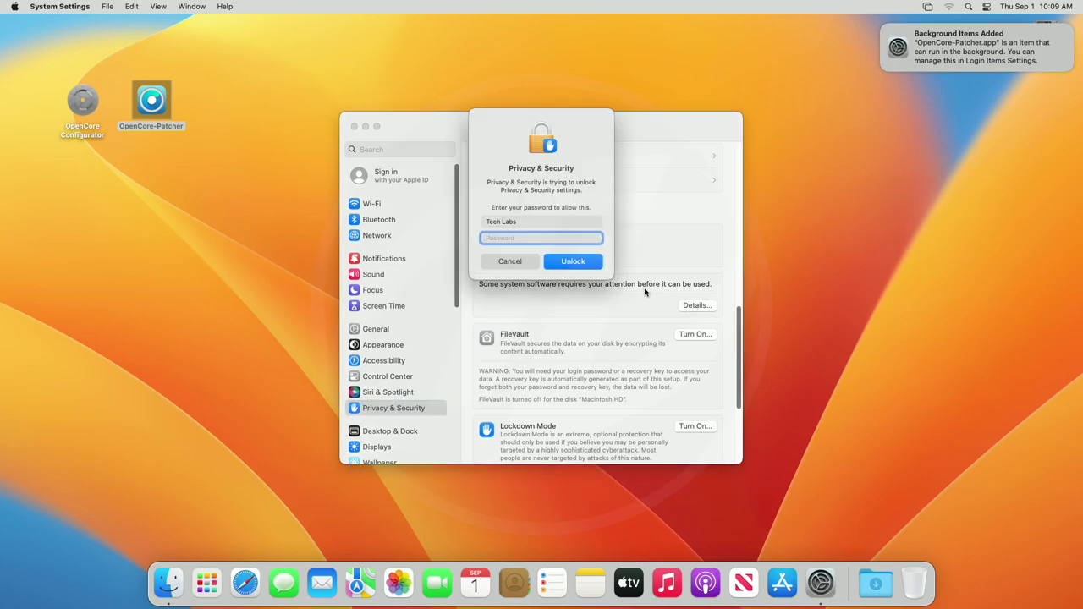
{"action": "type", "text": "abcd"}
{"action": "key", "text": "Return"}
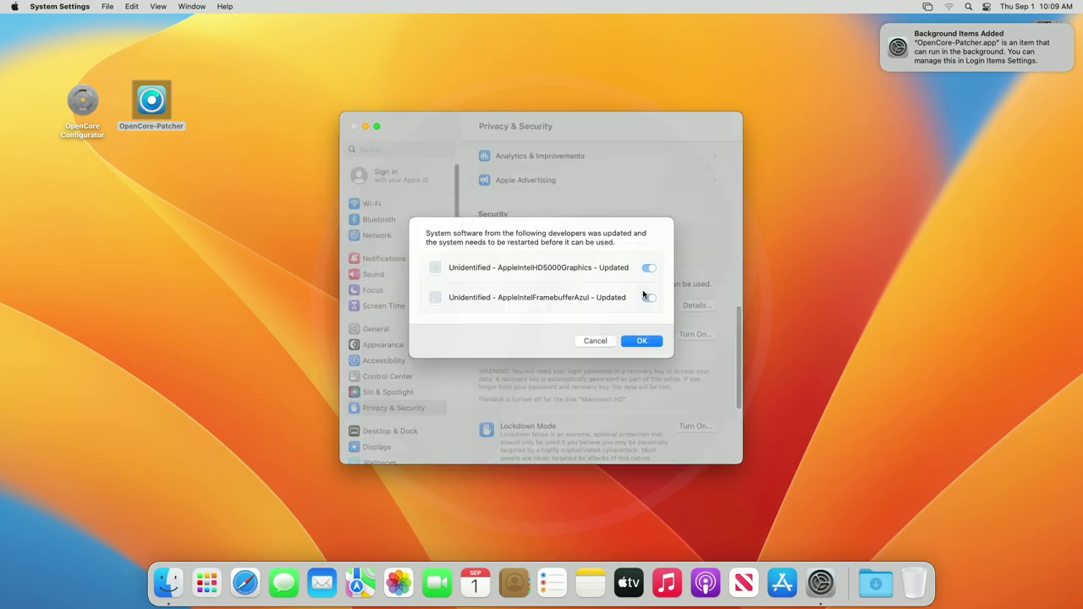
Allow AppleIntelFramebufferAzul and AppleIntelHD5000Graphics, confirm, and restart the Mac.
{"action": "left_click", "coordinate": [647, 297]}
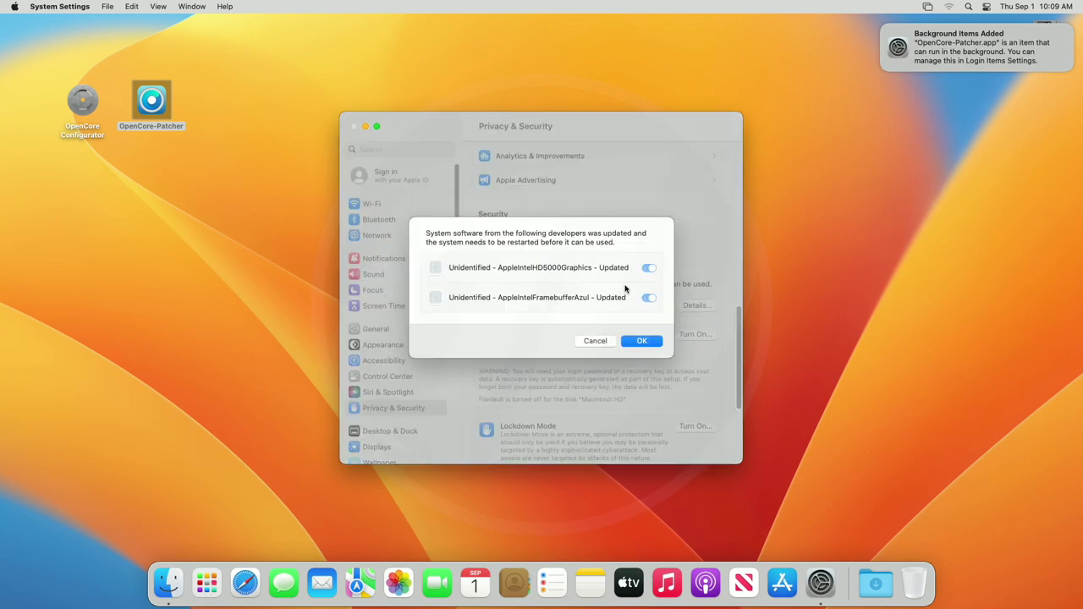
{"action": "left_click", "coordinate": [643, 341]}
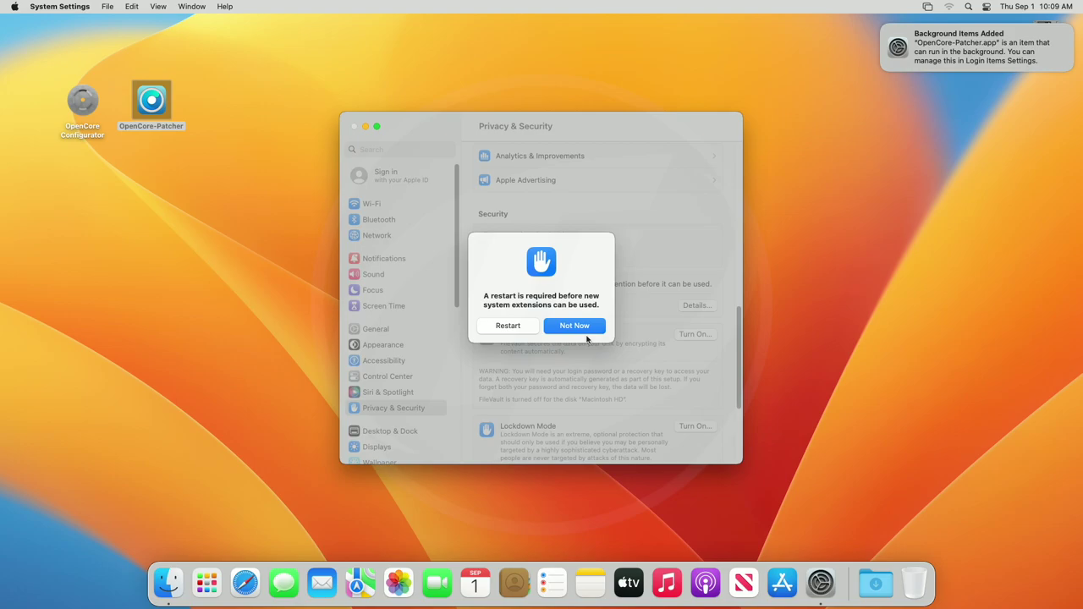
{"action": "left_click", "coordinate": [525, 328]}
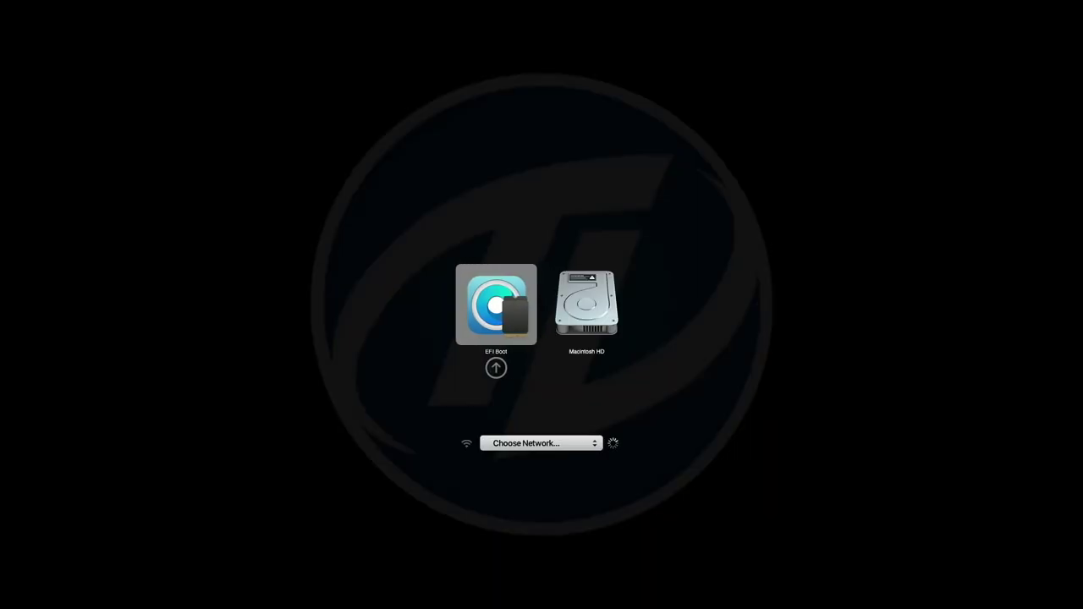
Boot Macintosh HD from the OpenCore picker and log in with the account password.
{"action": "key", "text": "Return"}
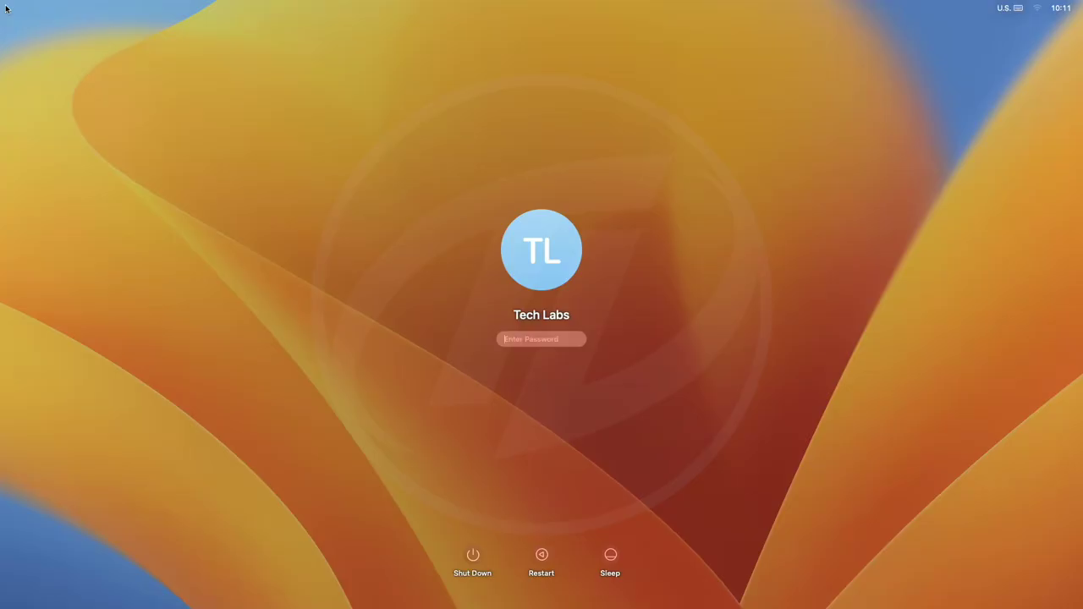
{"action": "type", "text": "••••"}
{"action": "key", "text": "Return"}
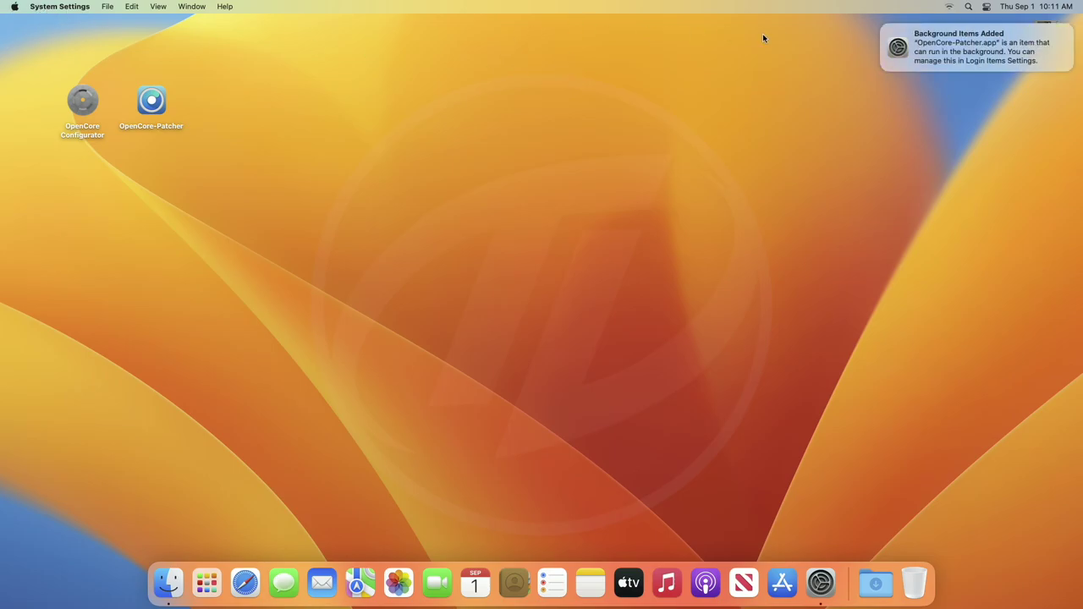
Dismiss the Background Items notice and view General > About showing Intel HD Graphics 5000.
{"action": "left_click", "coordinate": [883, 27]}
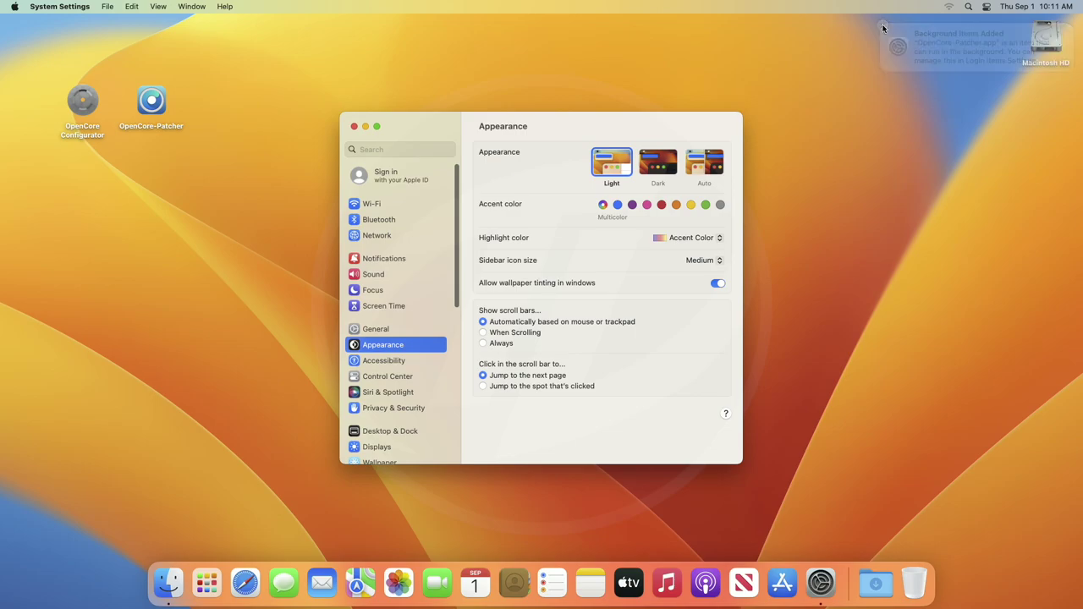
{"action": "left_click", "coordinate": [417, 332]}
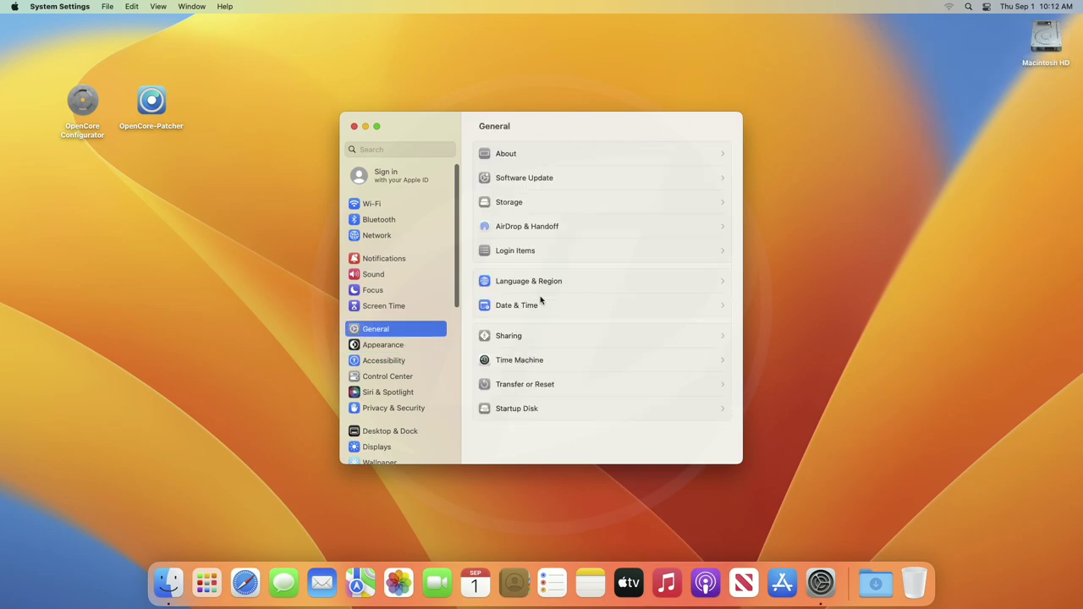
{"action": "left_click", "coordinate": [557, 157]}
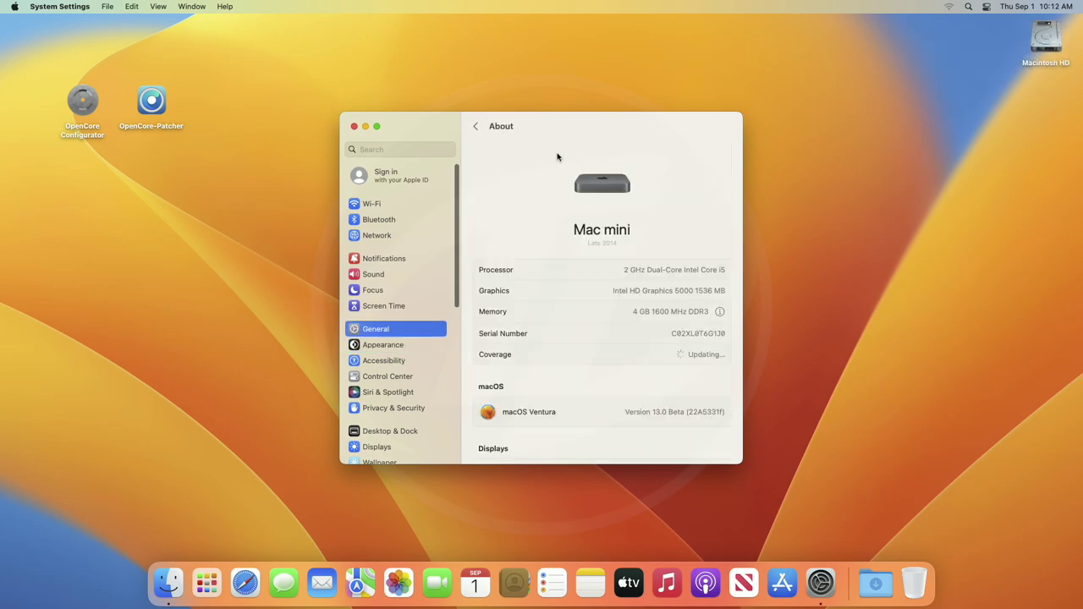